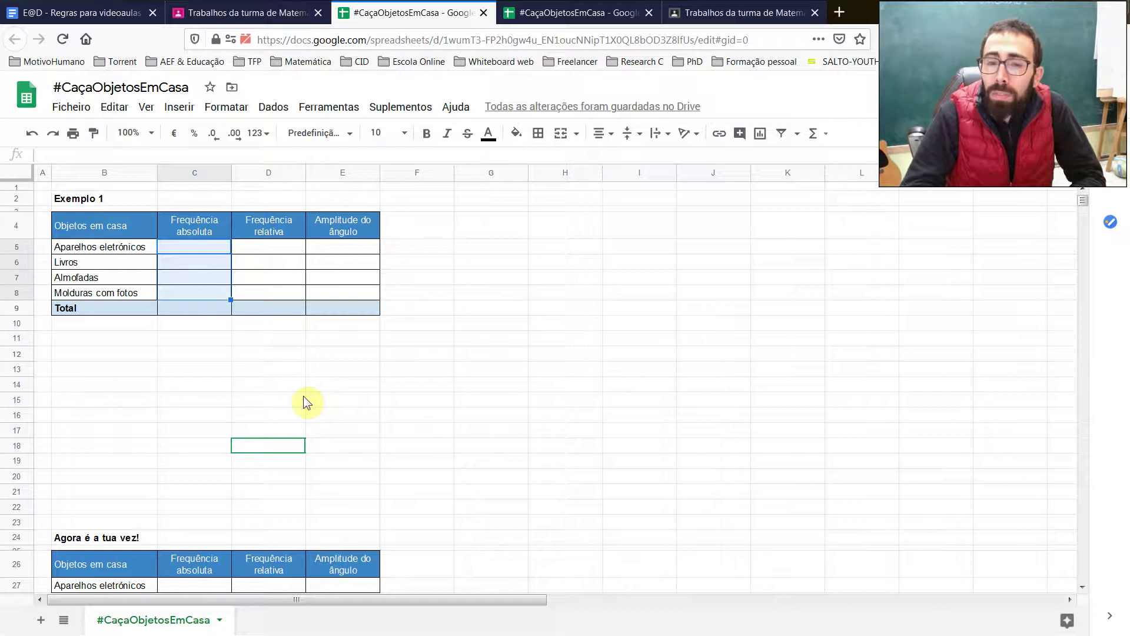
left_click(134, 250)
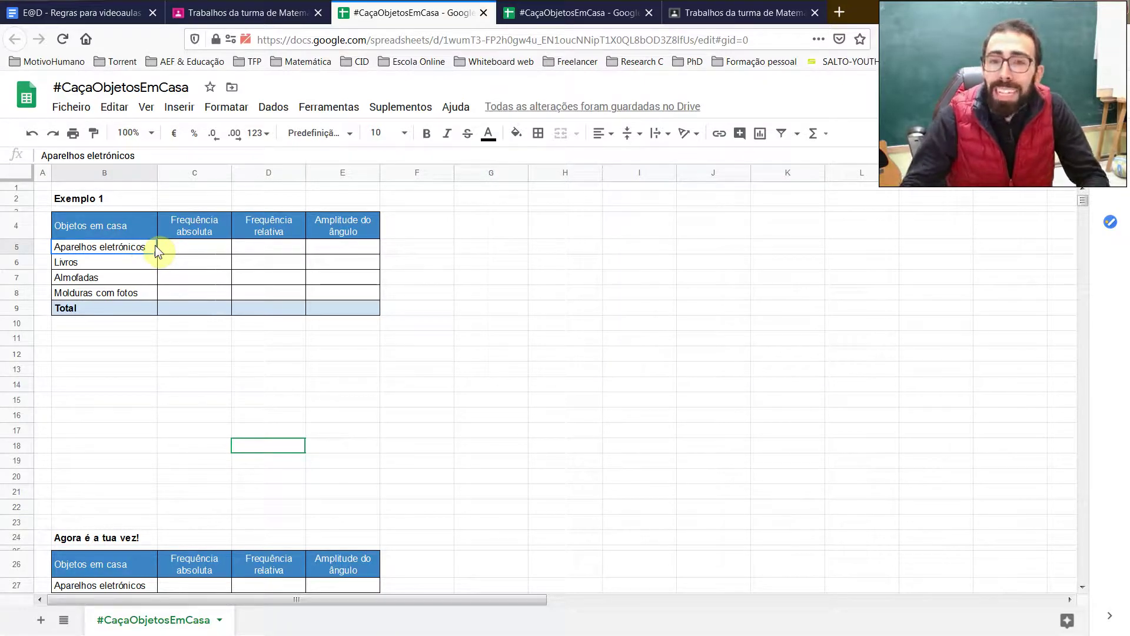
left_click(203, 248)
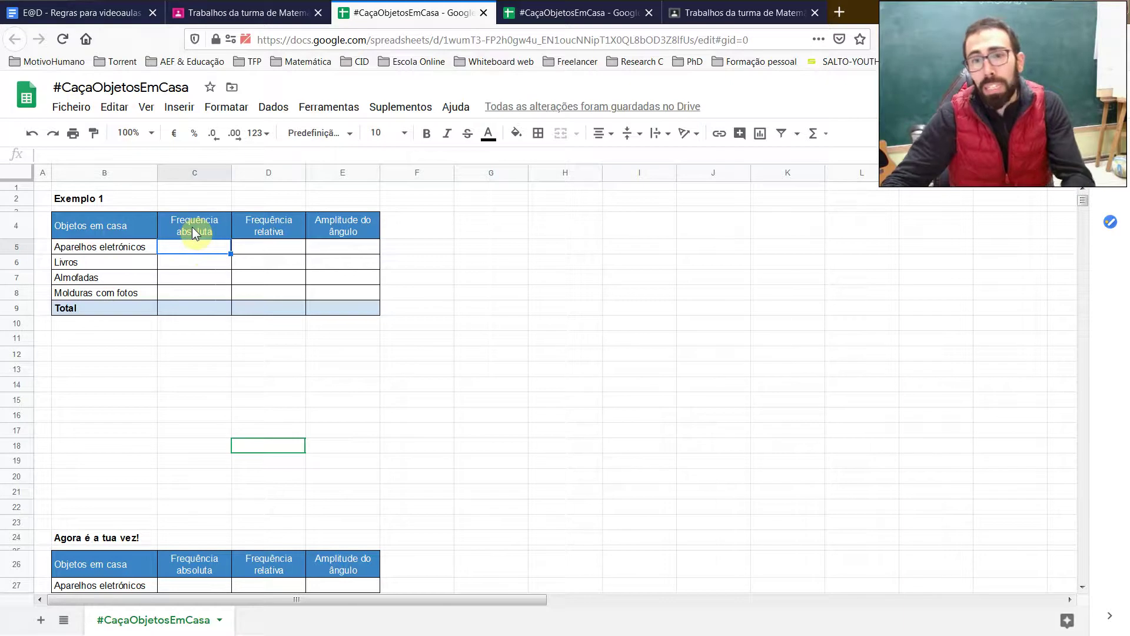
scroll(192, 227, "down", 5)
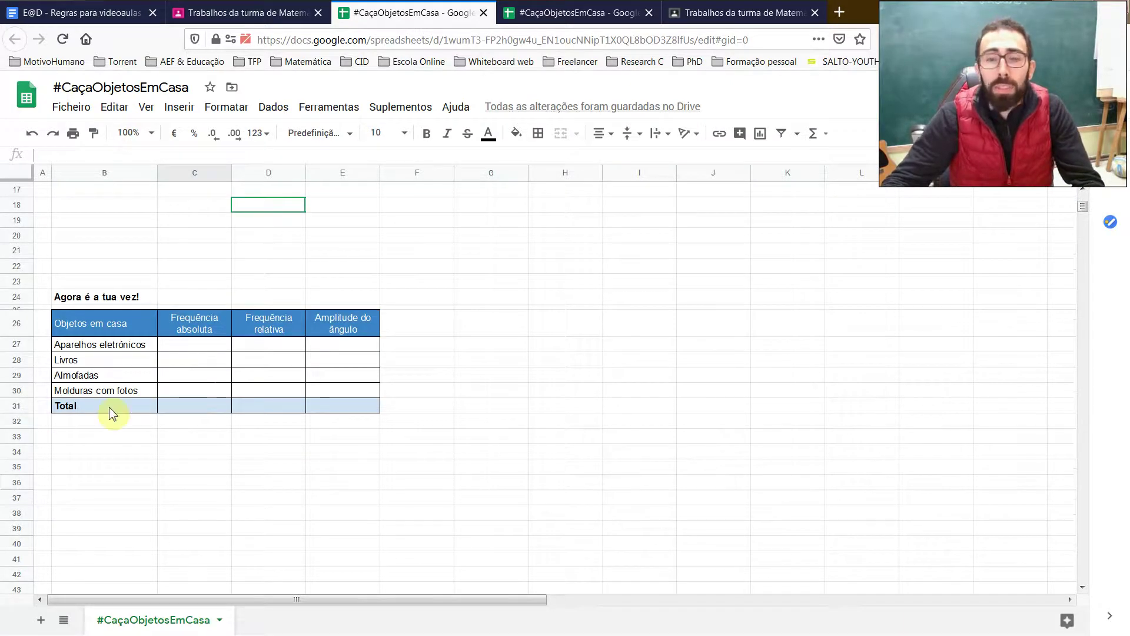
scroll(259, 352, "up", 5)
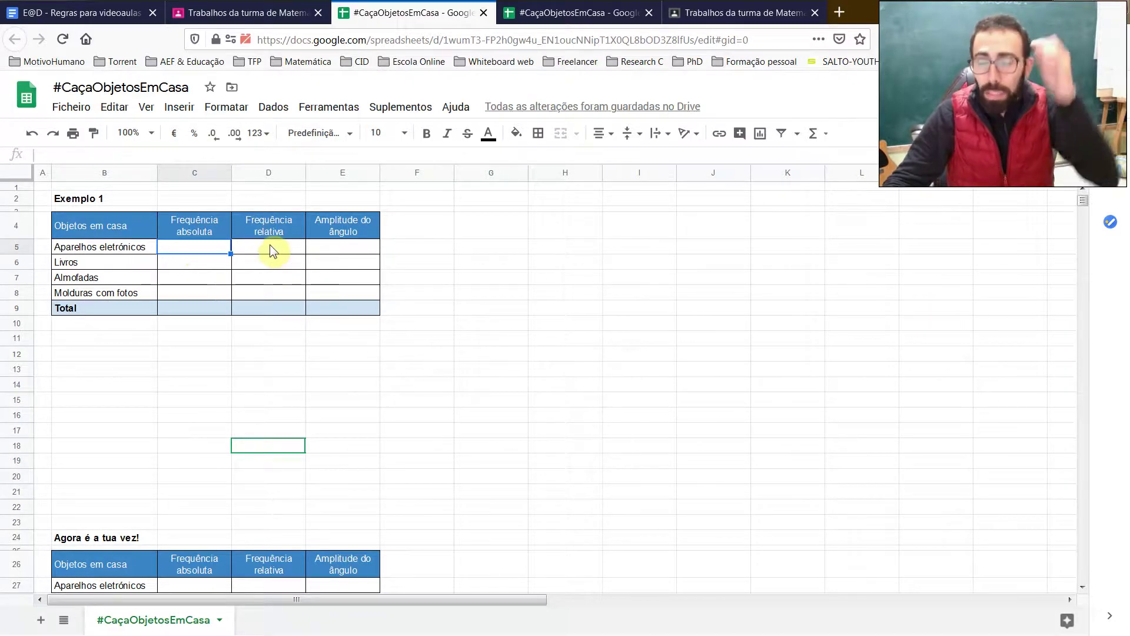
Shade the relative frequency and angle amplitude cells D5:E8 of the Exemplo 1 table light grey.
left_click_drag(270, 246, 328, 280)
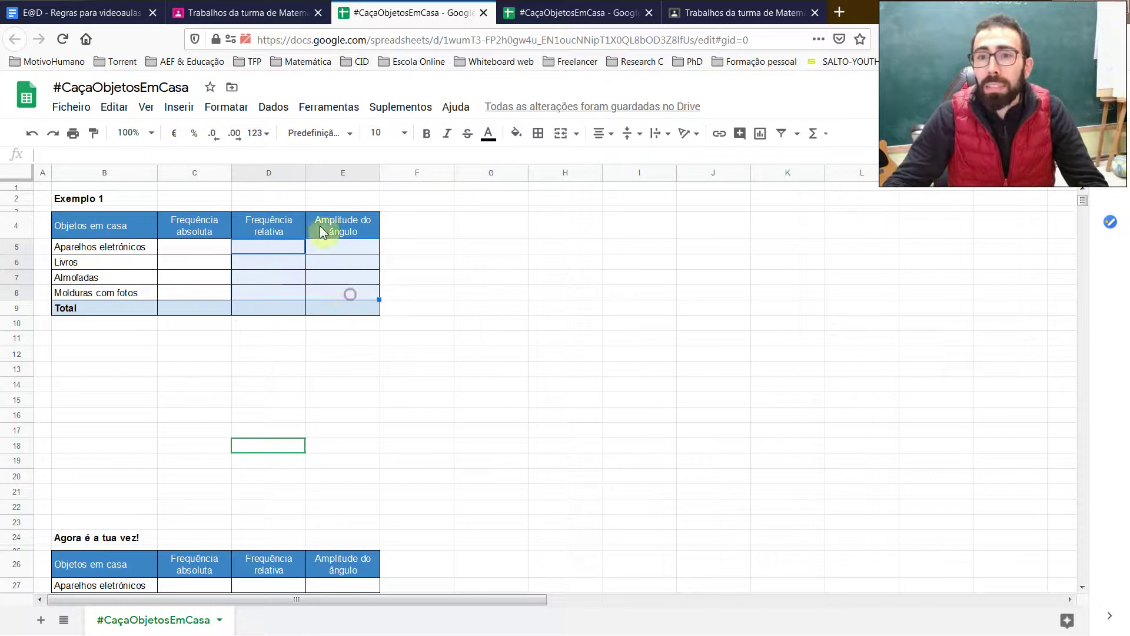
left_click(518, 134)
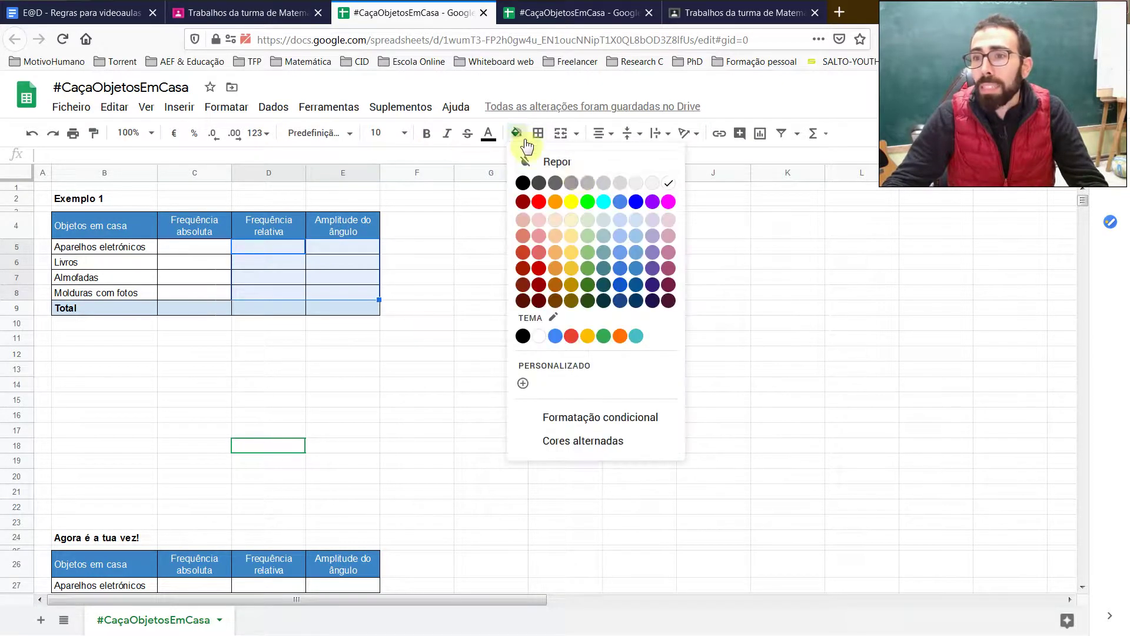
left_click(620, 183)
left_click(578, 262)
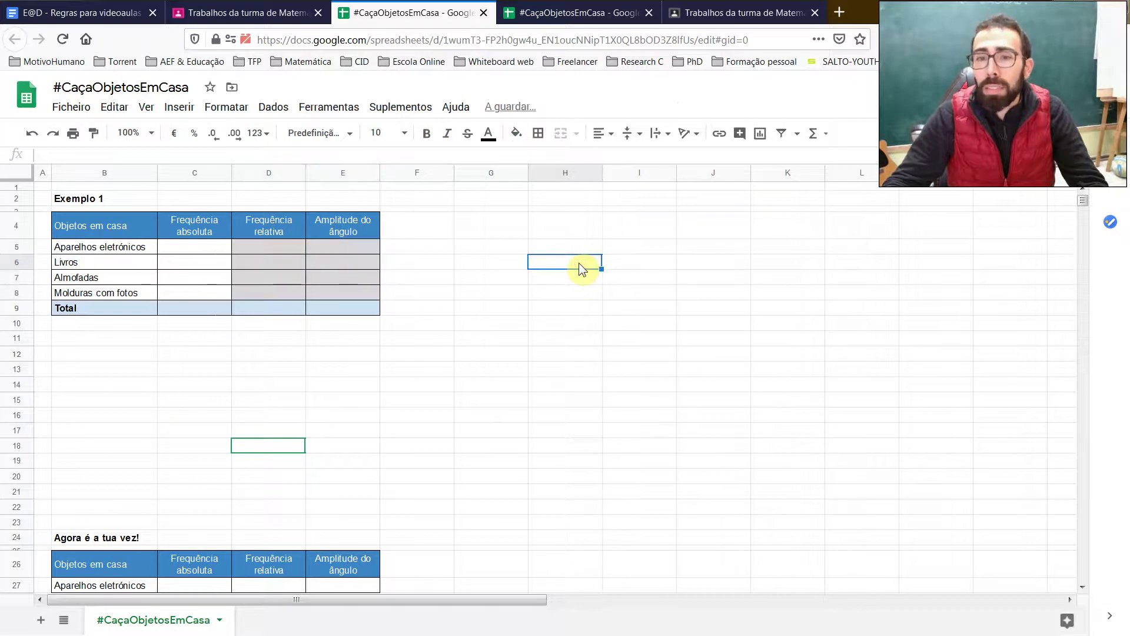
Enter the absolute frequencies 15, 30, 12 and 10 in C5:C8 for Aparelhos eletrónicos, Livros, Almofadas and Molduras com fotos.
left_click(215, 249)
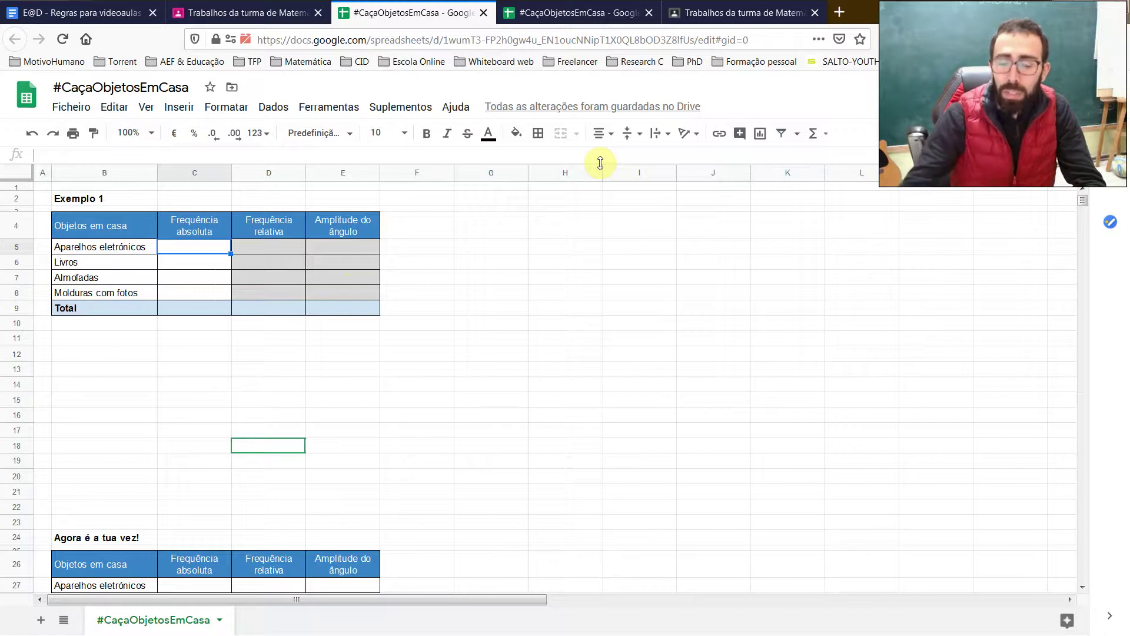
type("15")
key("Return")
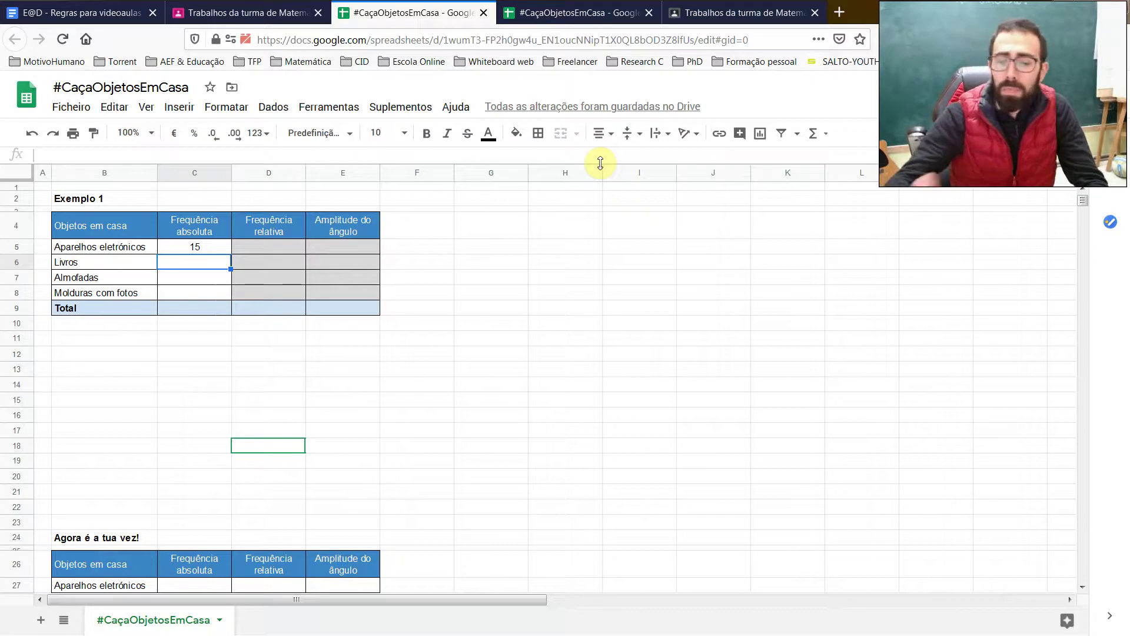
type("30")
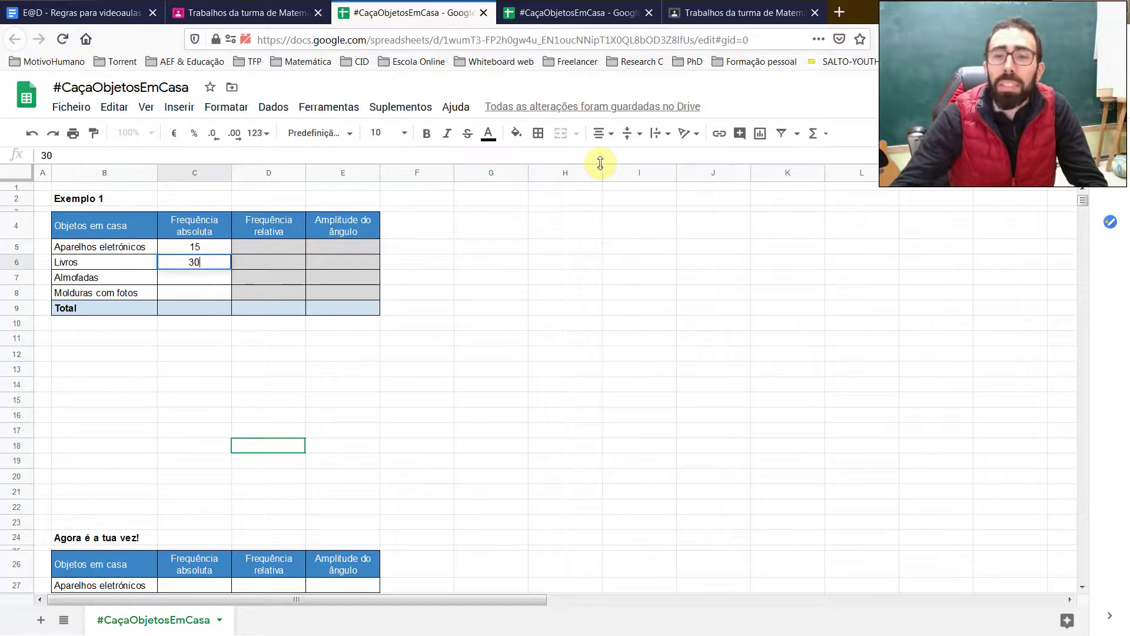
key("Return")
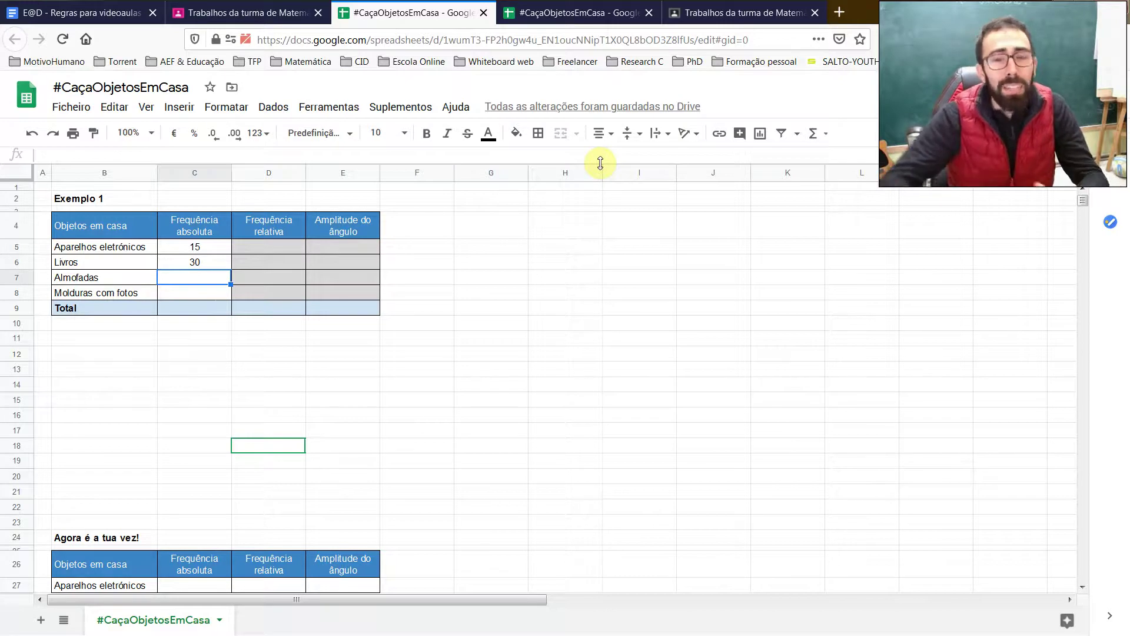
type("12")
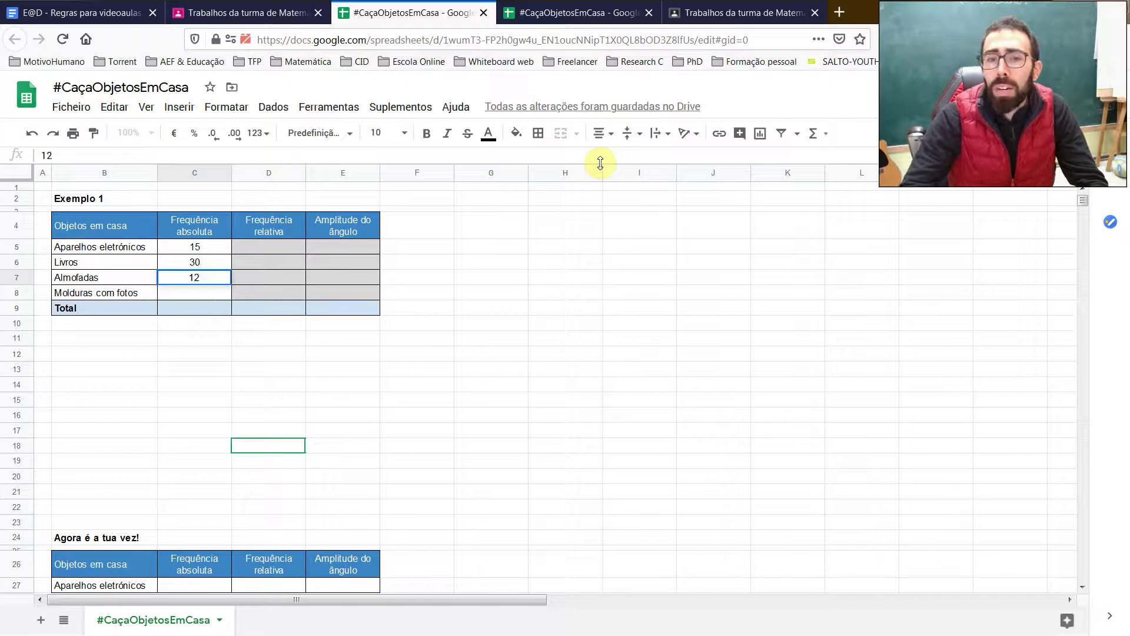
key("Return")
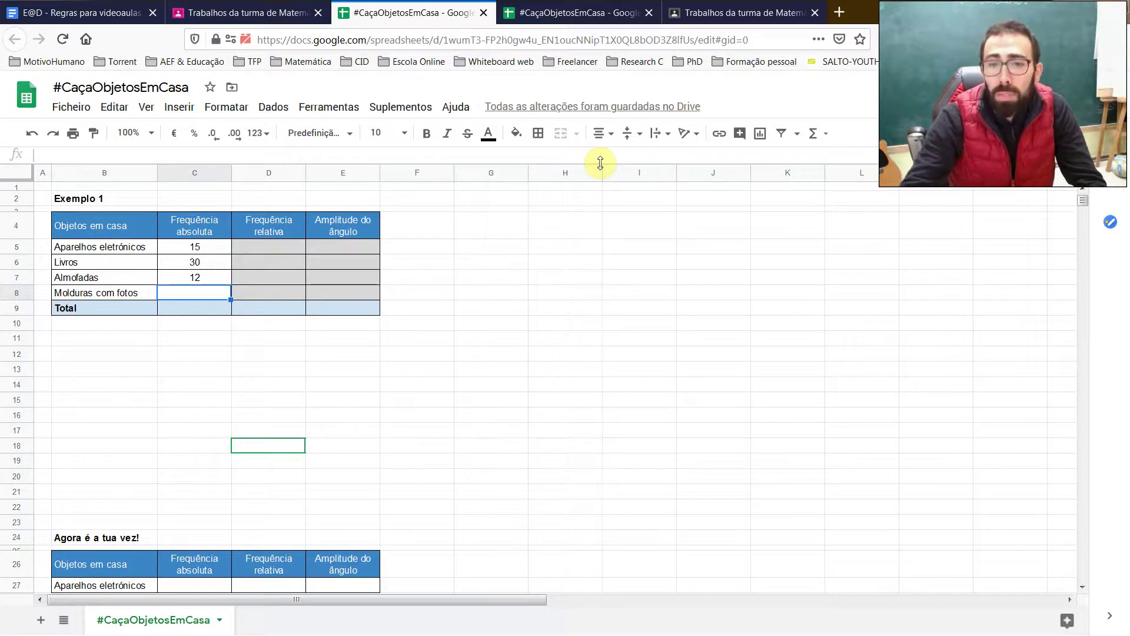
type("10")
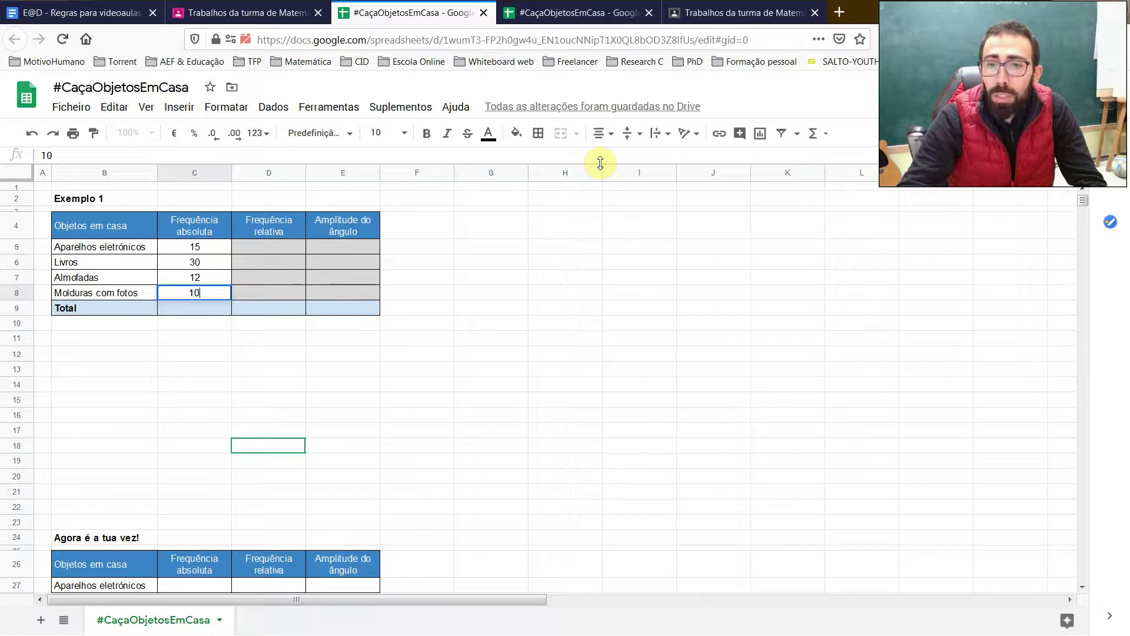
key("Return")
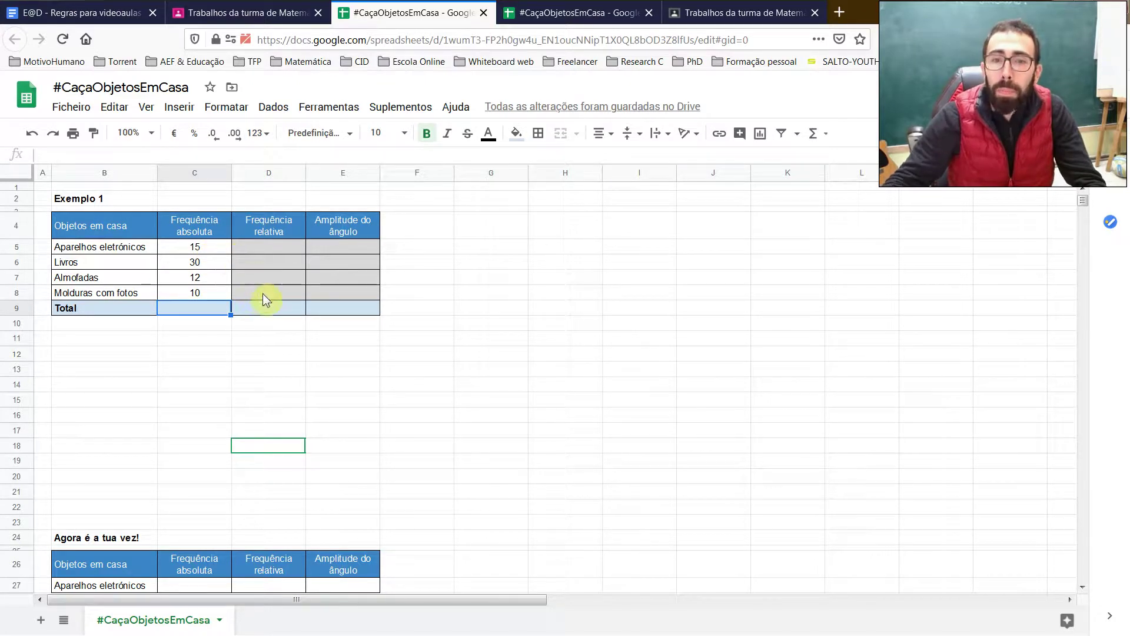
left_click(206, 295)
left_click_drag(191, 296, 108, 249)
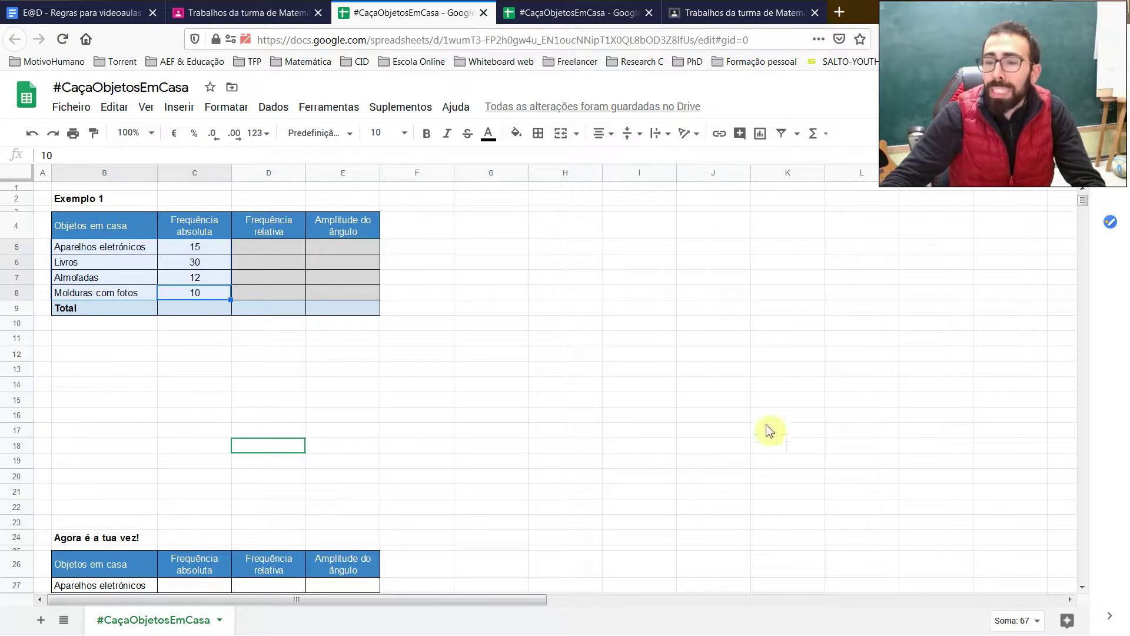
left_click(567, 263)
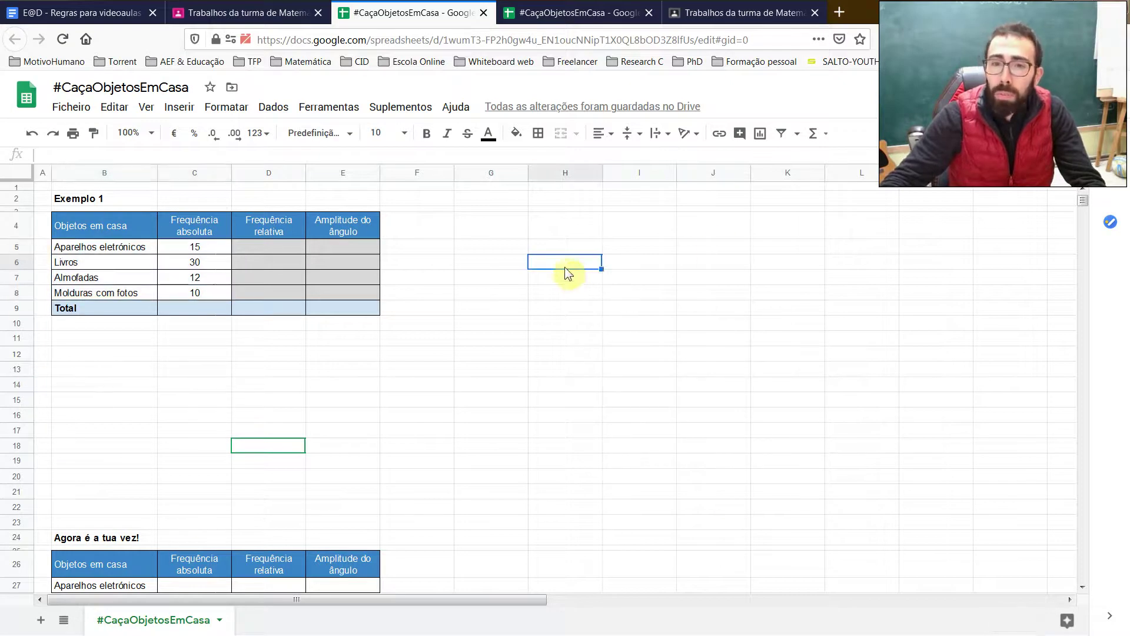
Total the absolute frequencies in C9 with the formula =C5+C6+C7+C8.
left_click(209, 314)
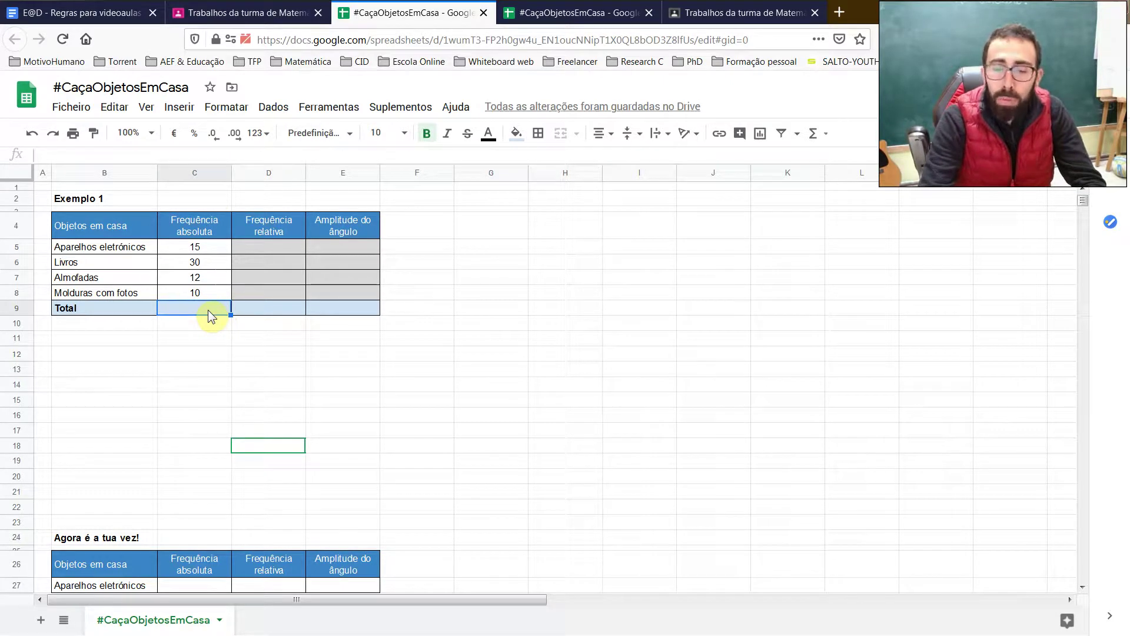
type("=")
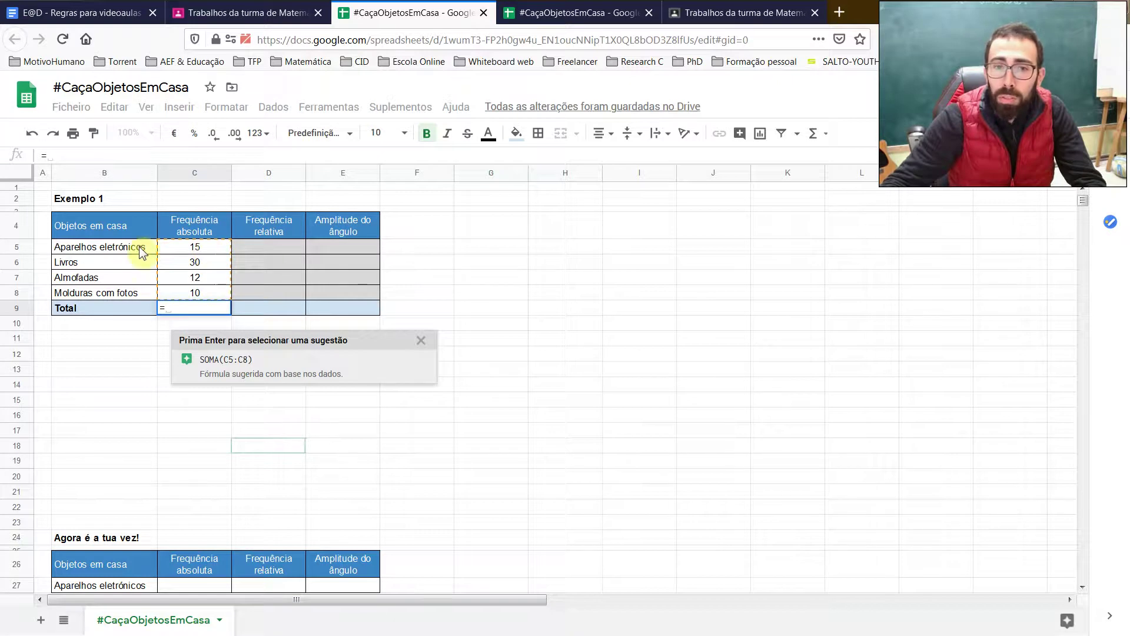
left_click(207, 244)
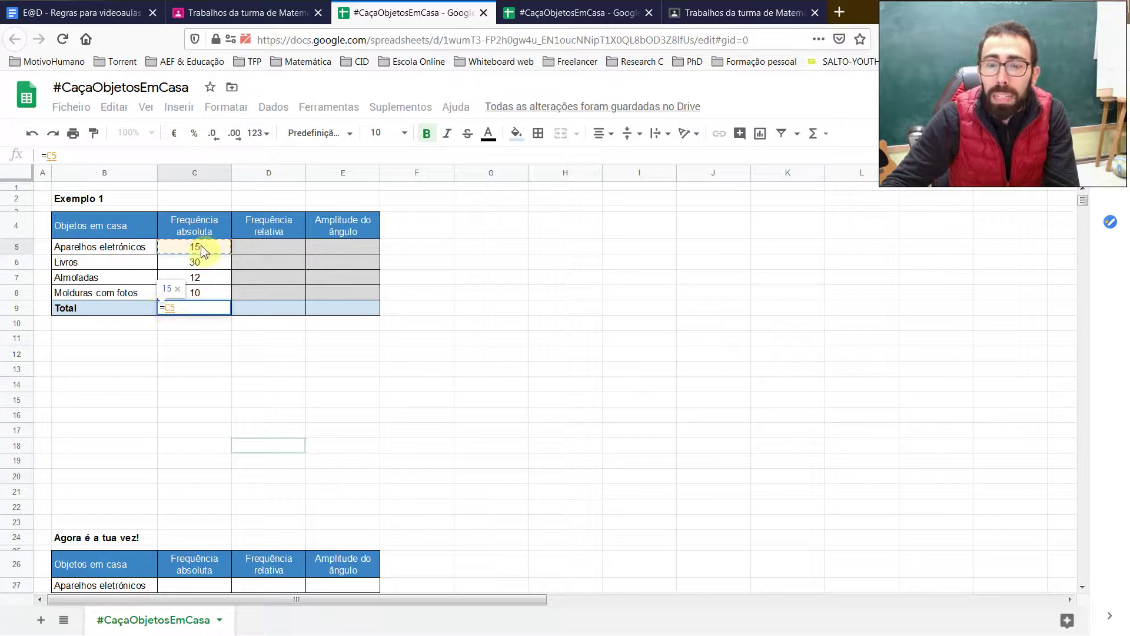
type("+")
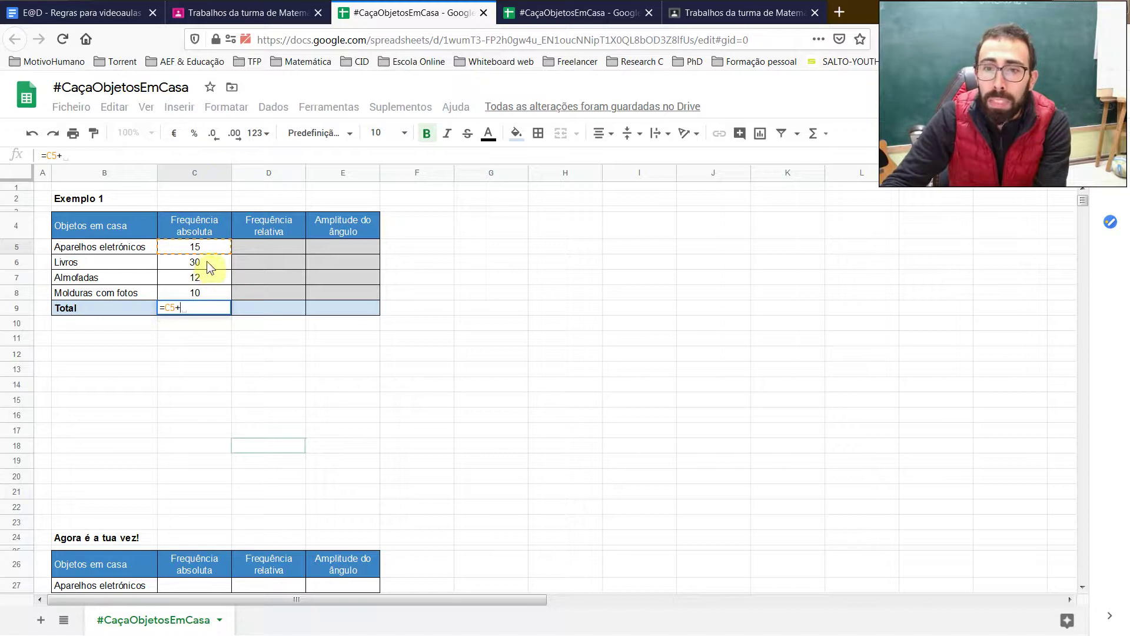
left_click(207, 259)
type("+")
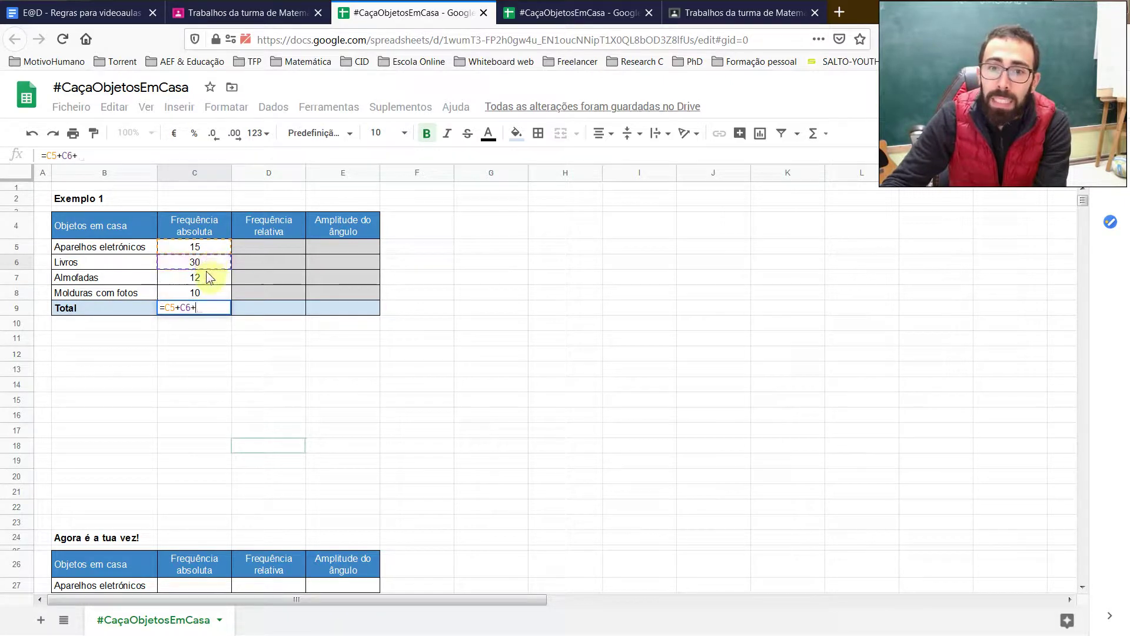
left_click(206, 275)
type("+")
left_click(210, 293)
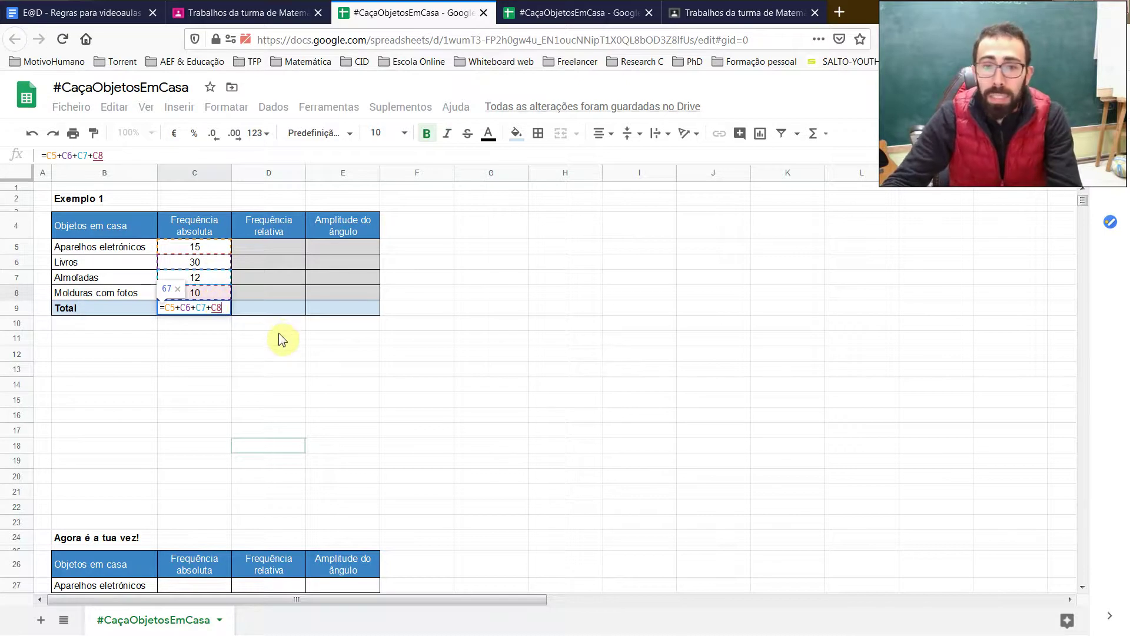
key("Return")
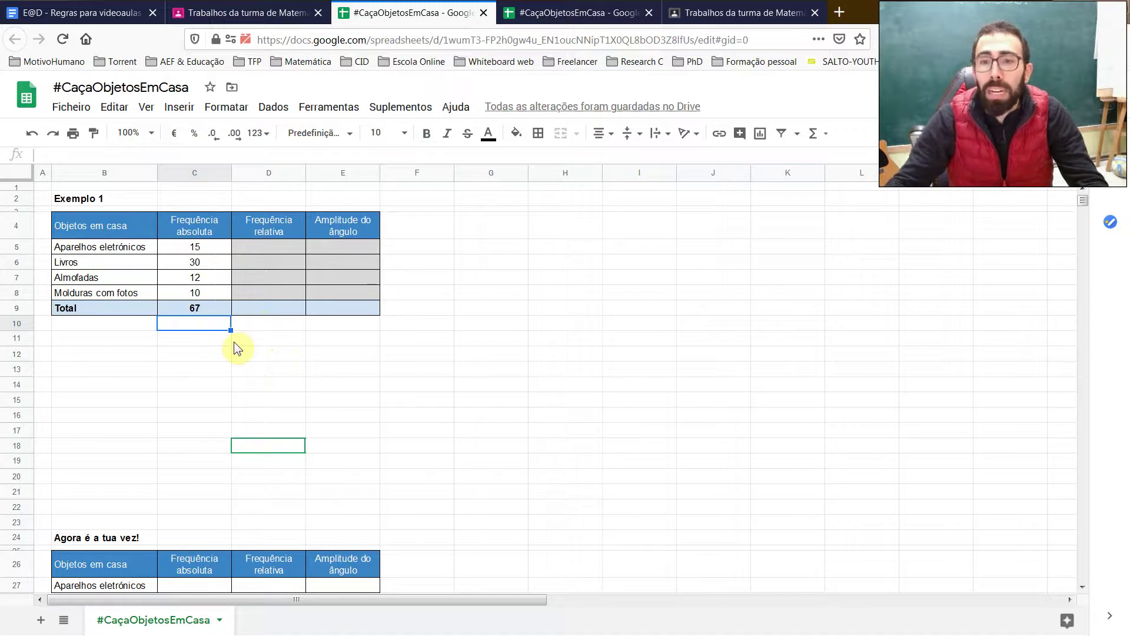
left_click(203, 308)
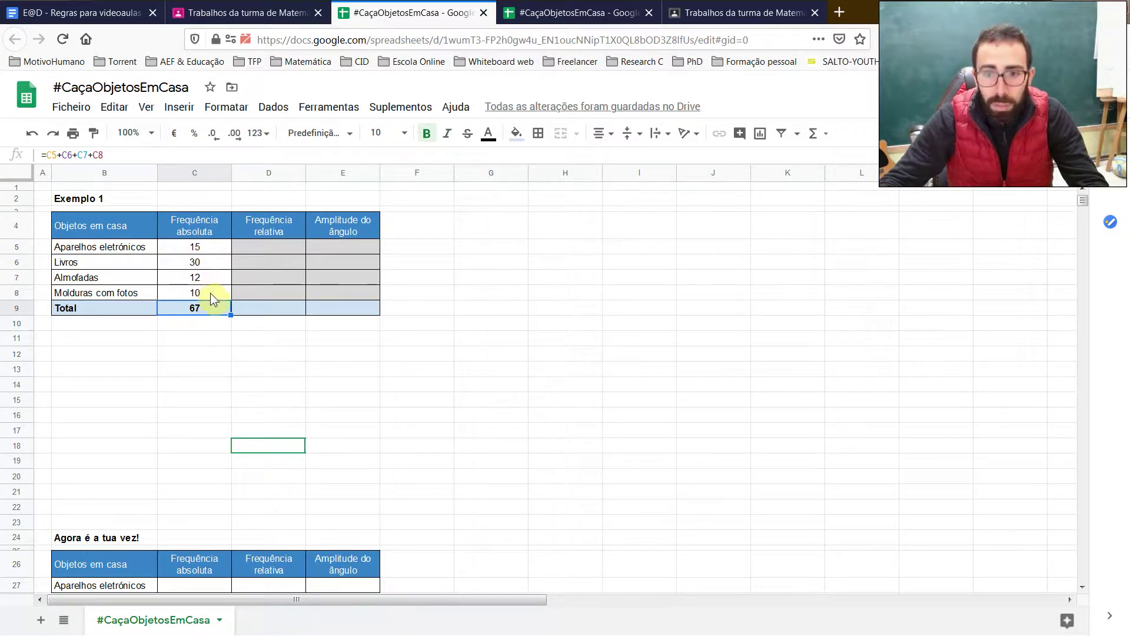
Insert a chart based on the object names and absolute frequencies in B5:C8.
left_click(211, 292)
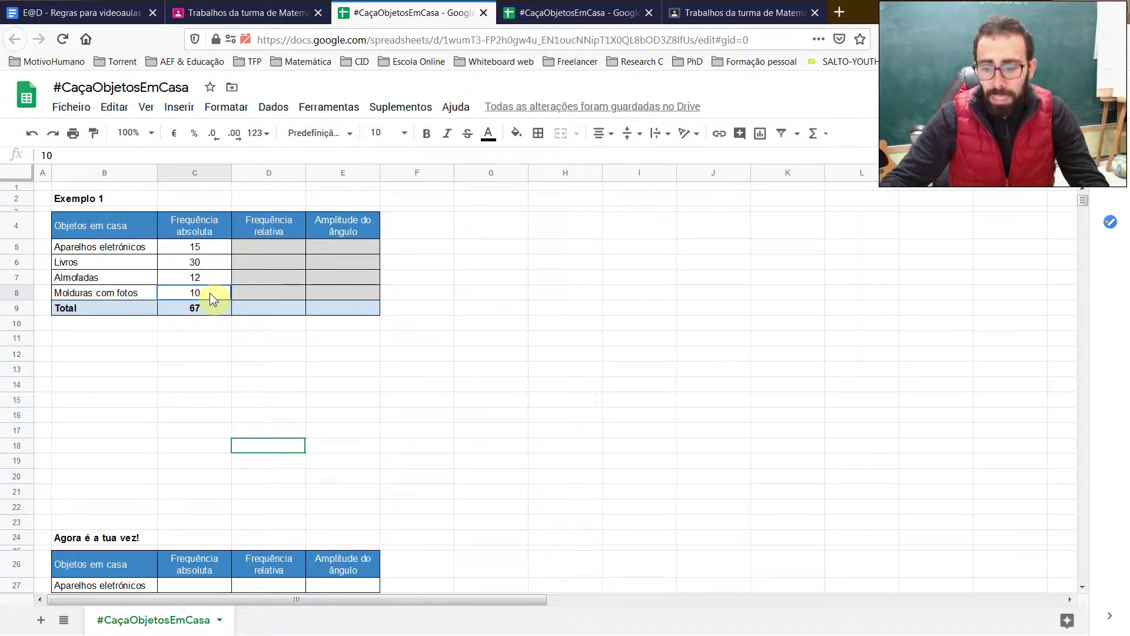
left_click_drag(210, 292, 119, 248)
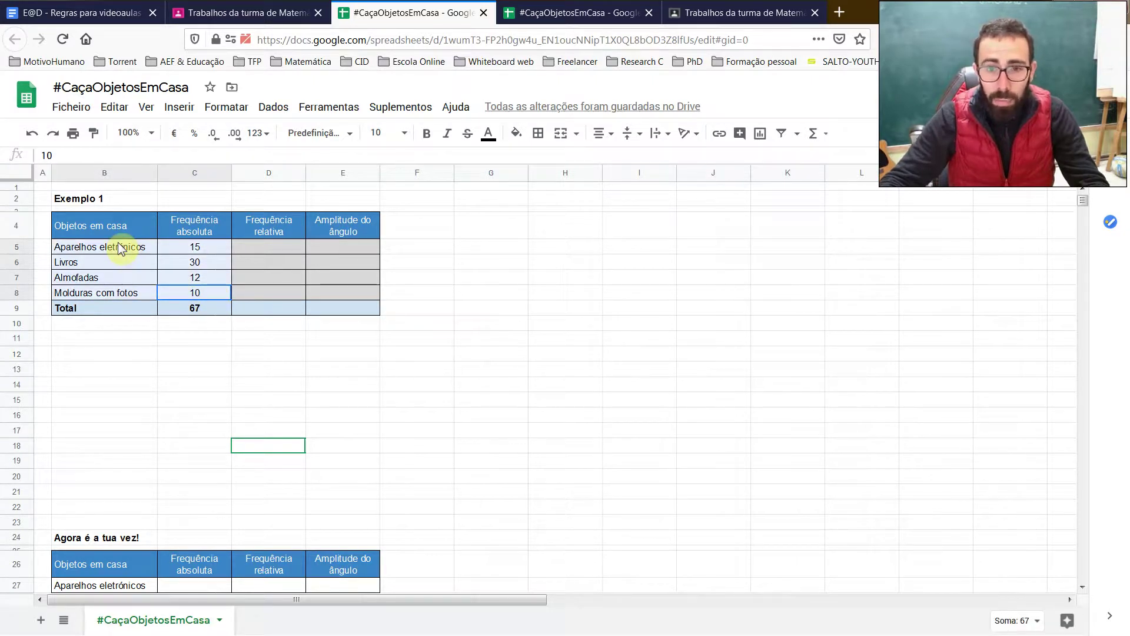
left_click_drag(119, 247, 120, 248)
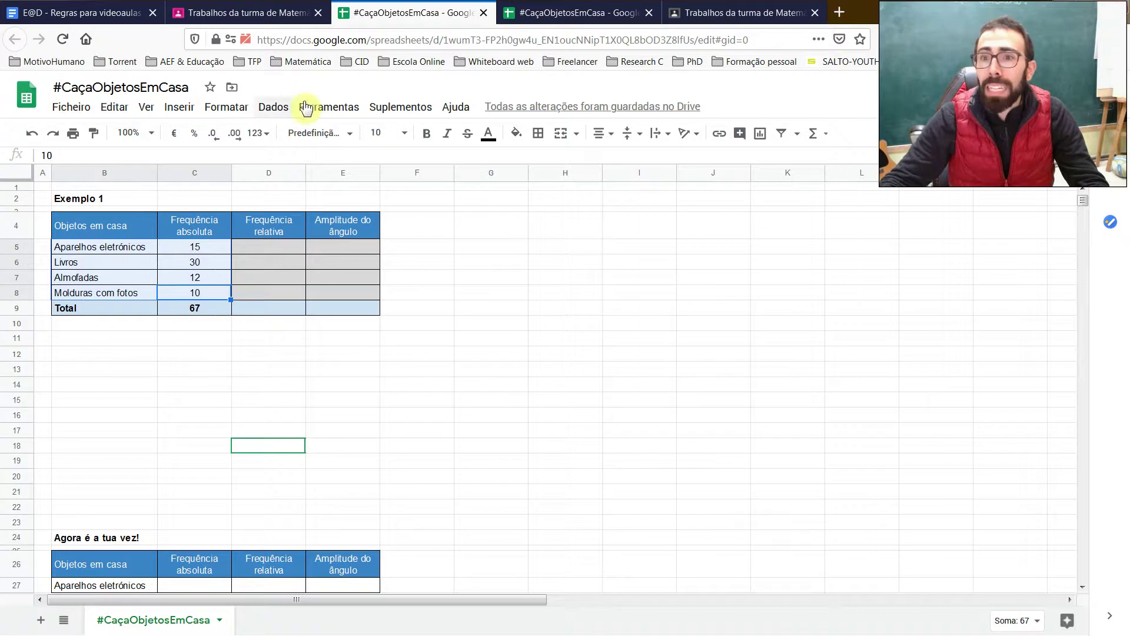
left_click(179, 108)
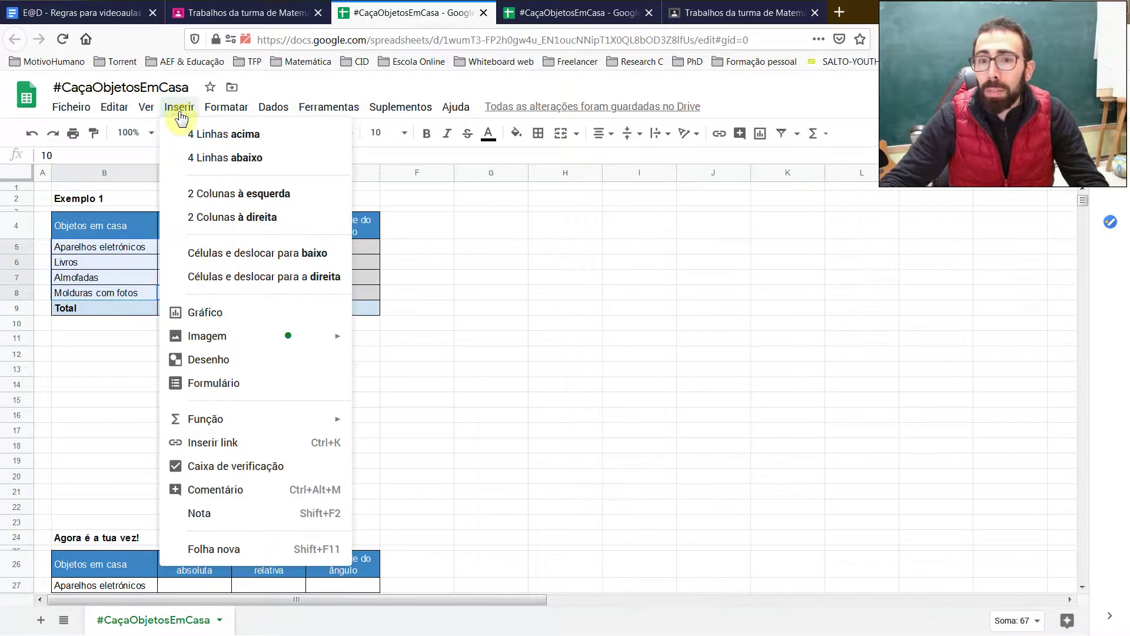
left_click(207, 313)
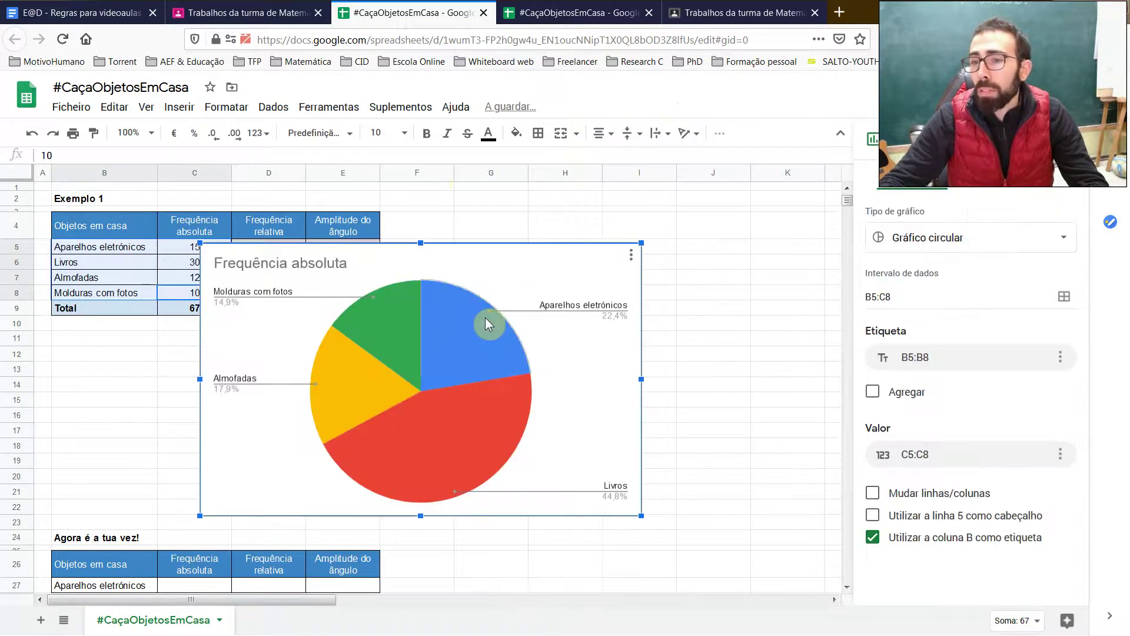
Place the chart beside the Exemplo 1 table and shrink it to span about columns F to I, ending near row 13.
left_click_drag(528, 254, 720, 225)
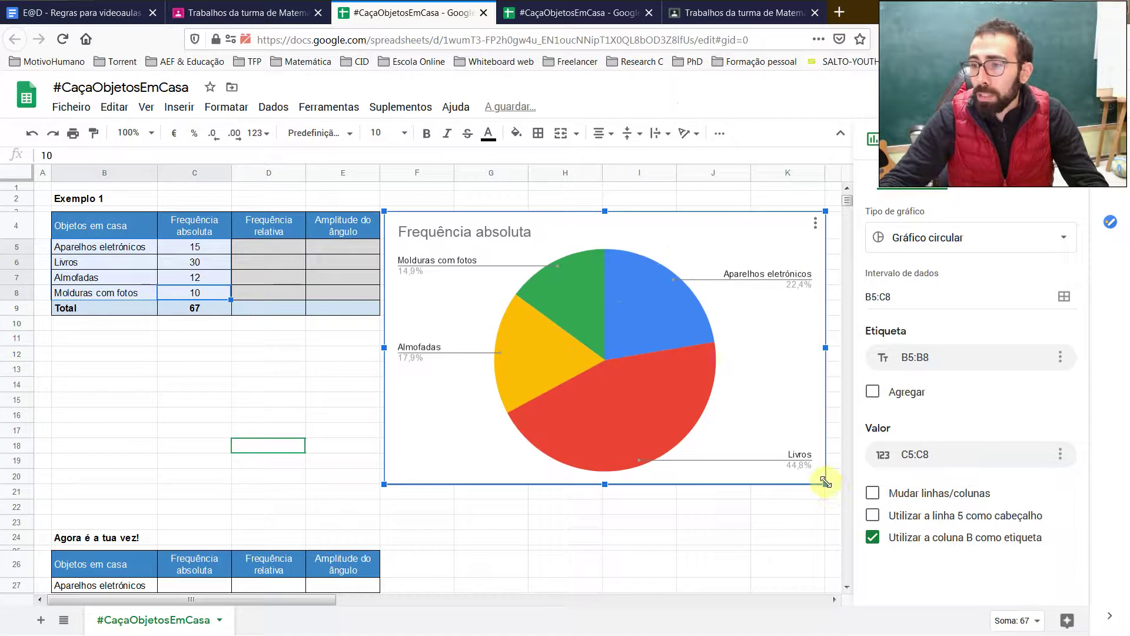
left_click_drag(823, 483, 643, 381)
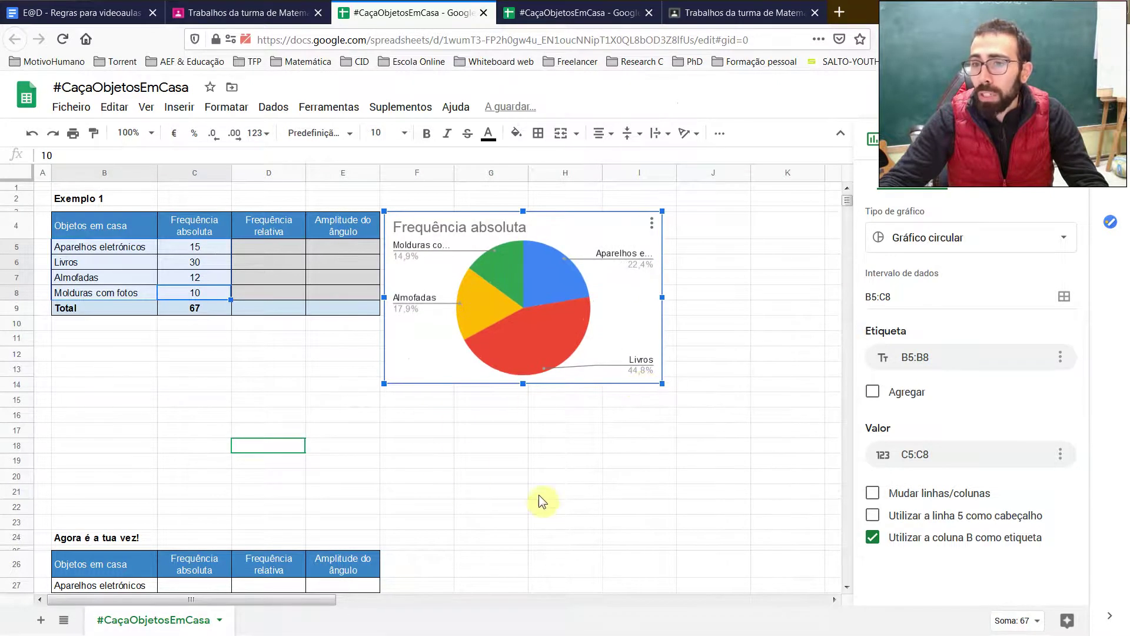
left_click_drag(465, 217, 469, 200)
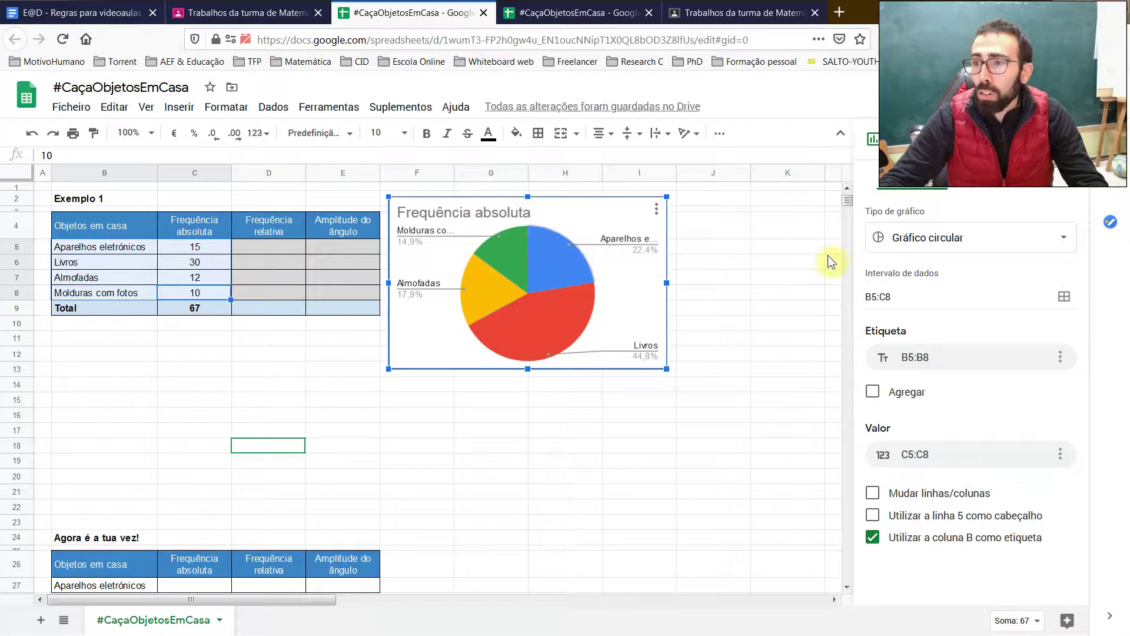
Change the chart type of the Frequência absoluta chart to a doughnut chart (Gráfico de rosca).
left_click(944, 238)
left_click_drag(1076, 316, 1064, 411)
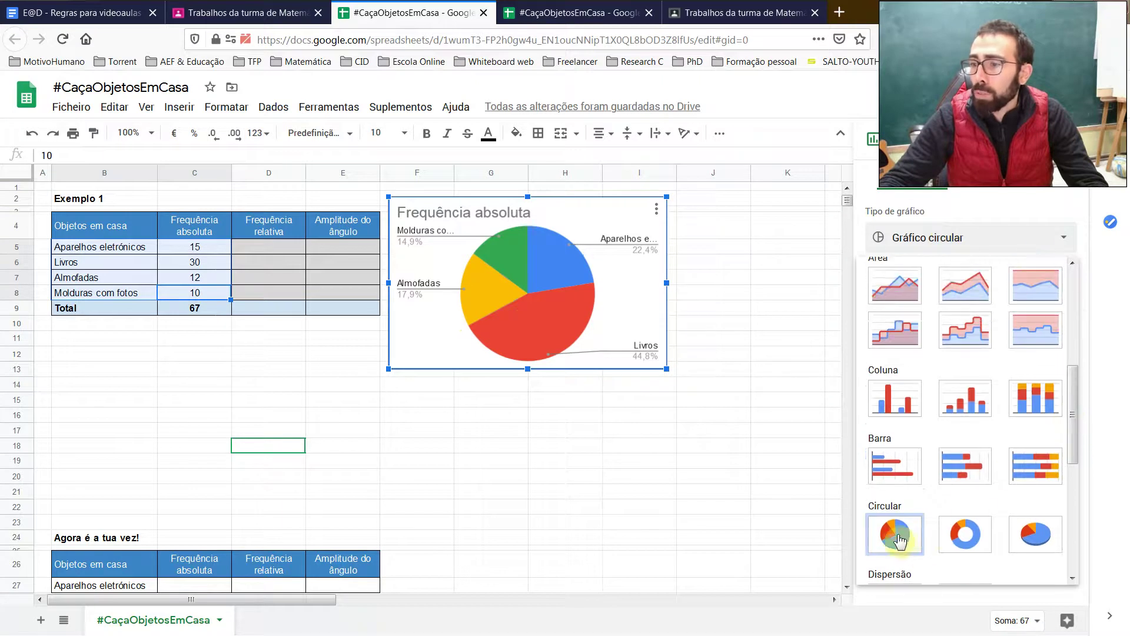
left_click(969, 541)
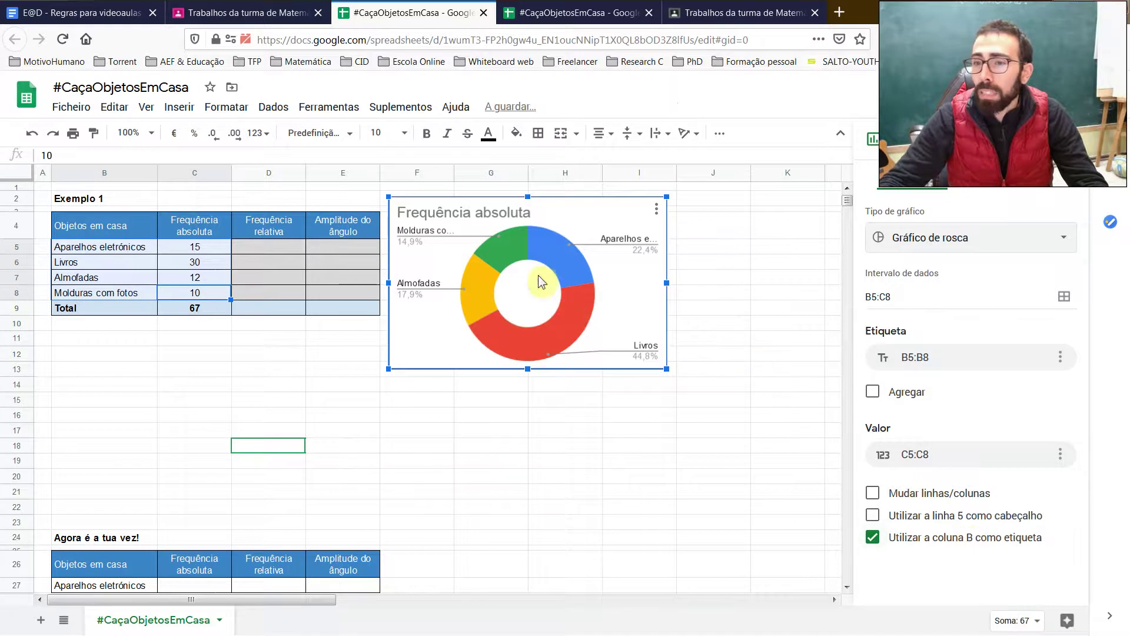
Change the chart type of the Frequência absoluta chart to a 3D pie chart (Gráfico circular 3D).
left_click(1017, 239)
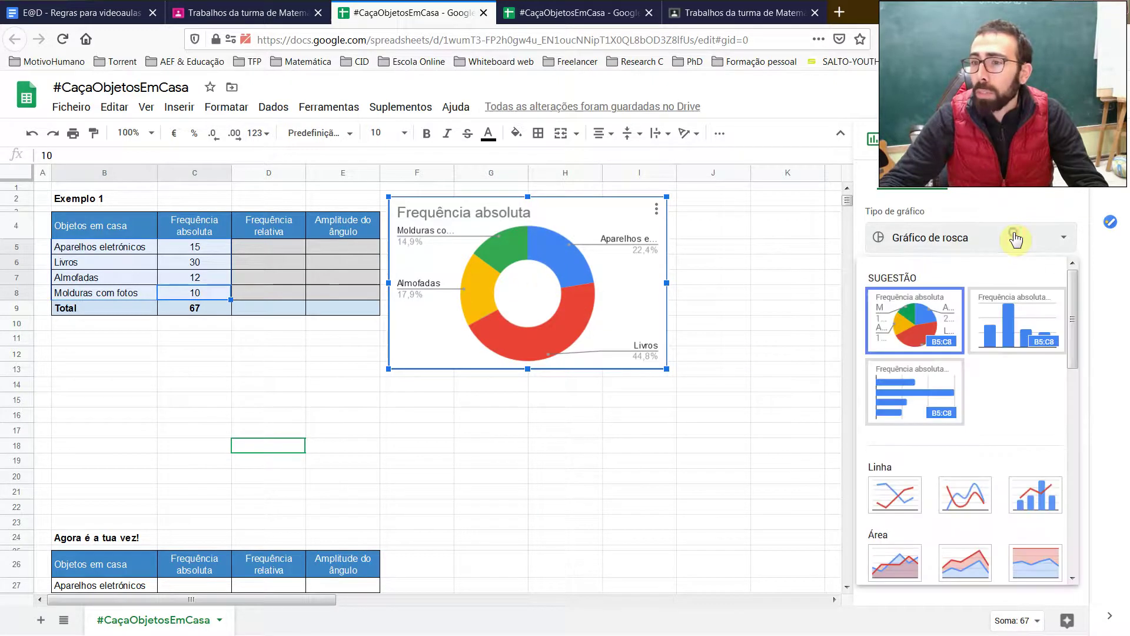
scroll(877, 448, "down", 5)
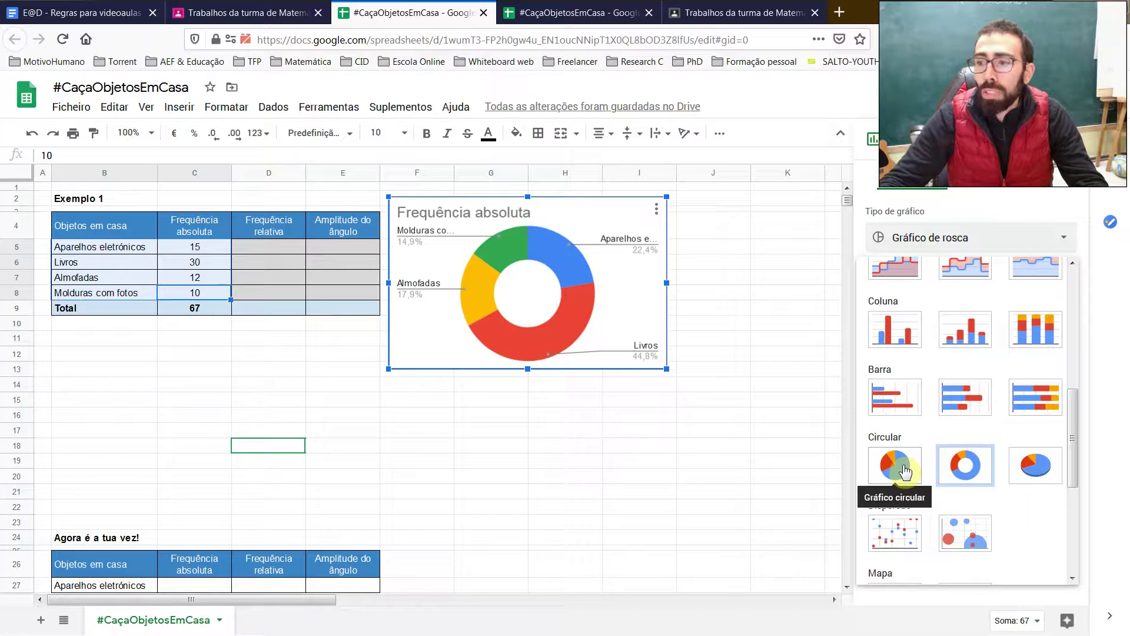
left_click(1038, 471)
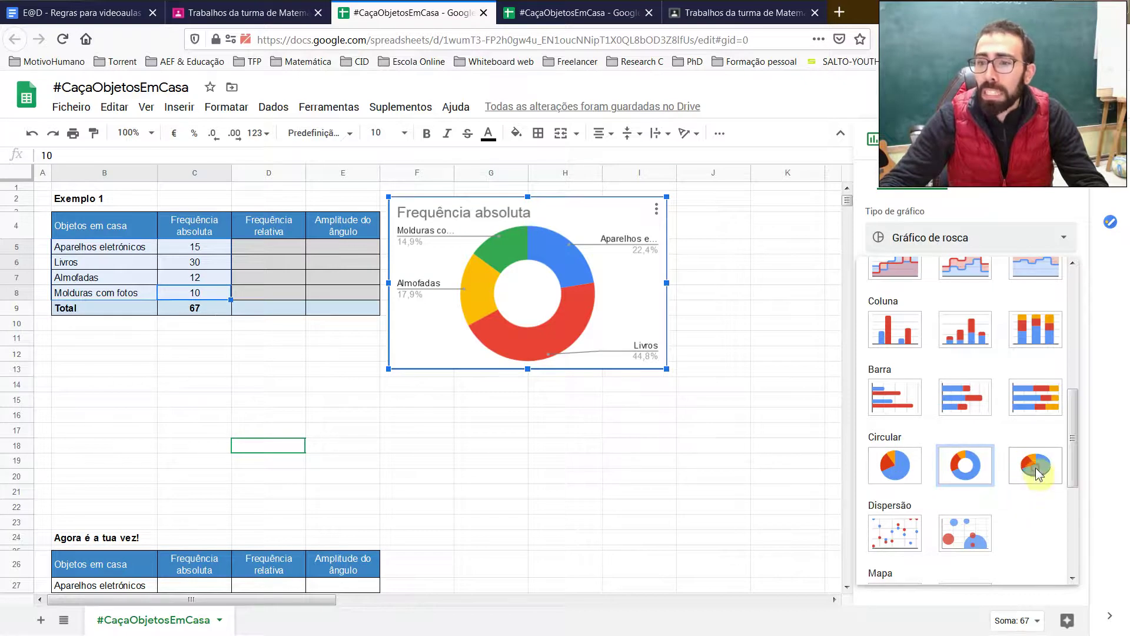
Change the Frequência absoluta chart to a standard flat pie chart (Gráfico circular).
left_click(1003, 241)
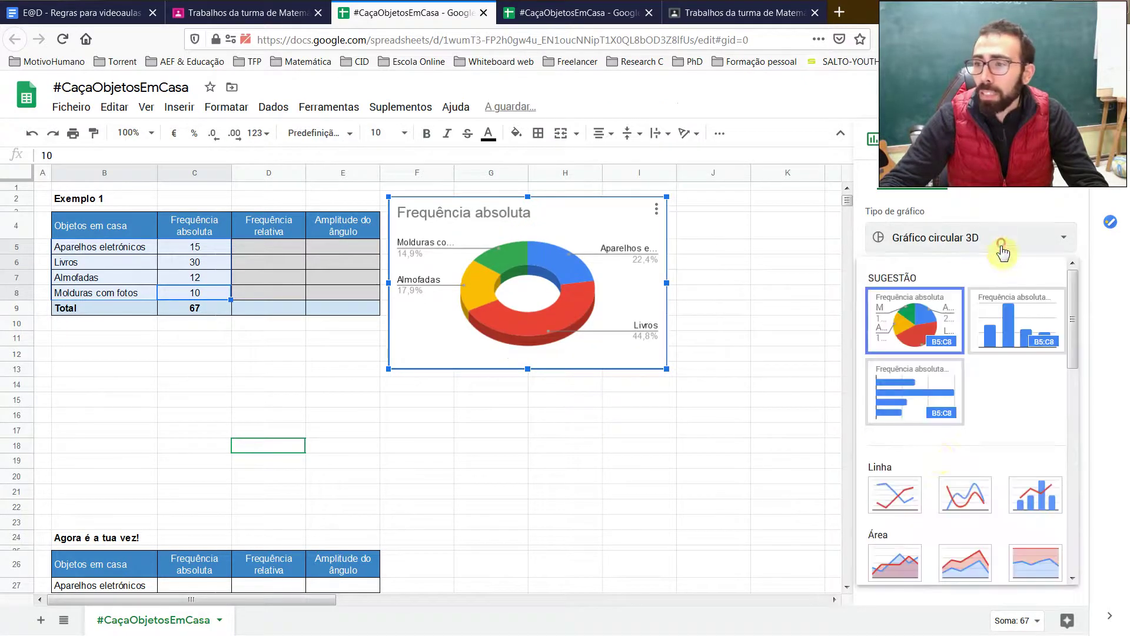
scroll(913, 466, "down", 4)
scroll(913, 467, "down", 3)
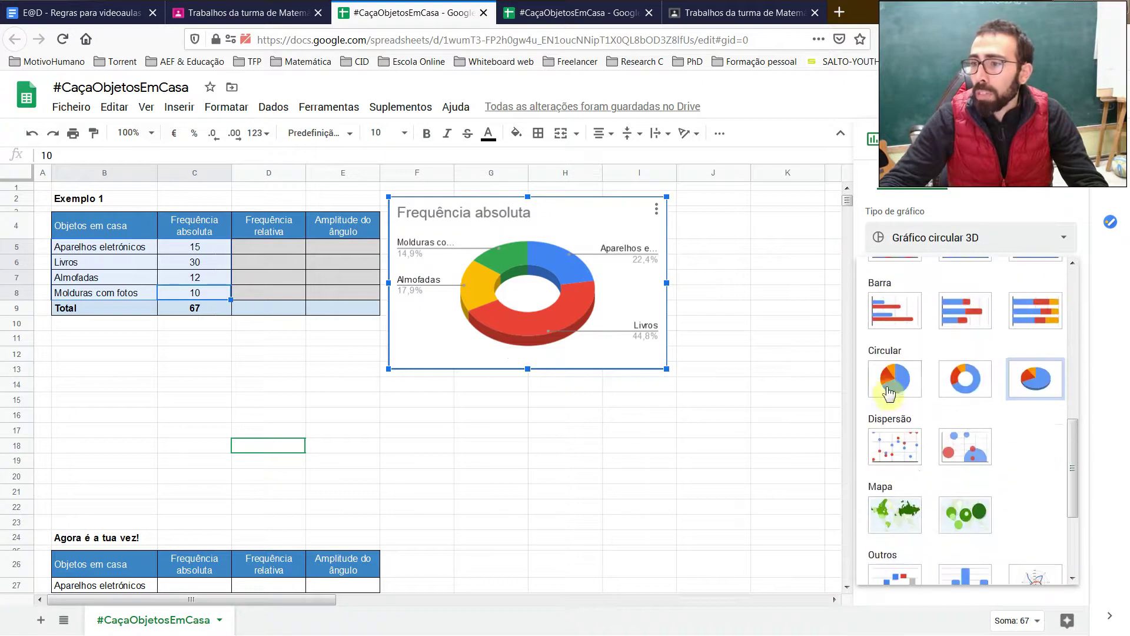
left_click(889, 390)
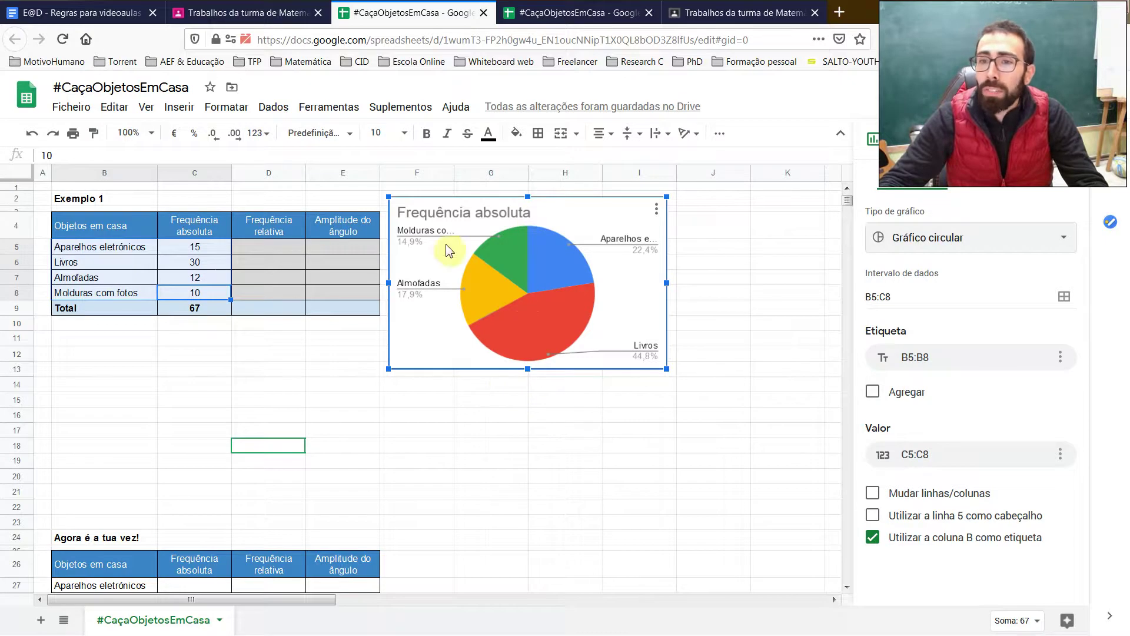
left_click(203, 247)
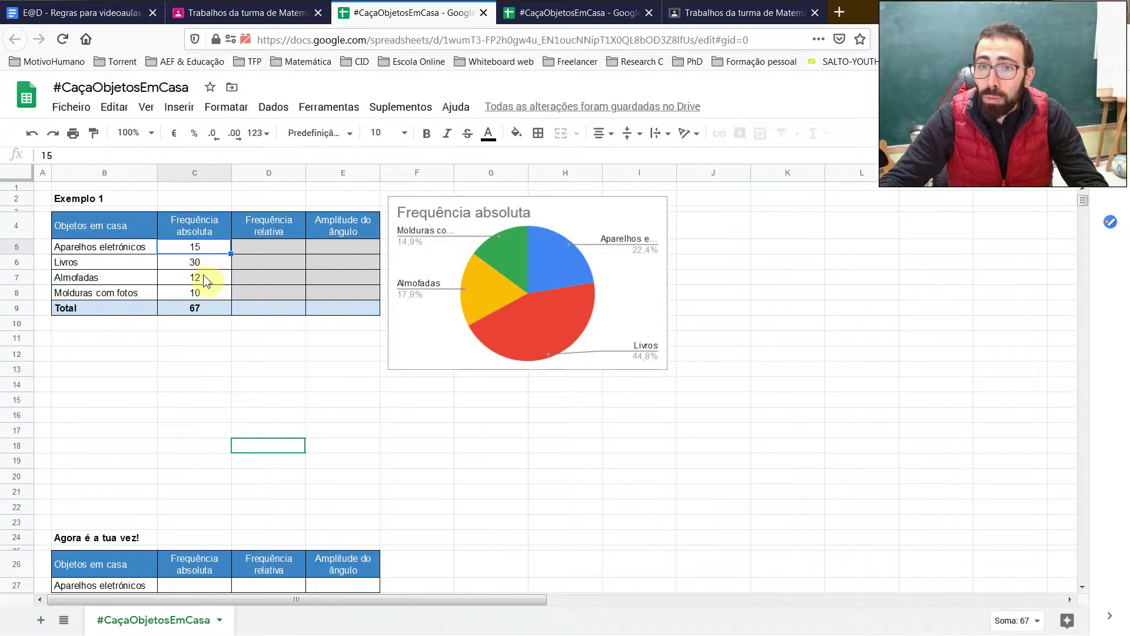
left_click(270, 247)
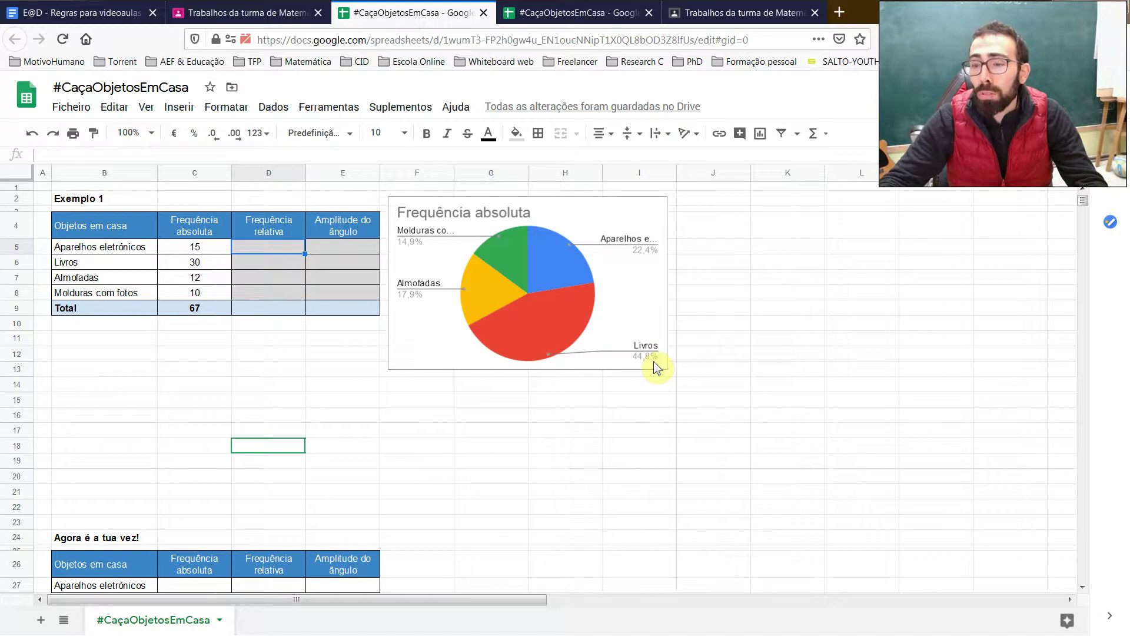
left_click(191, 262)
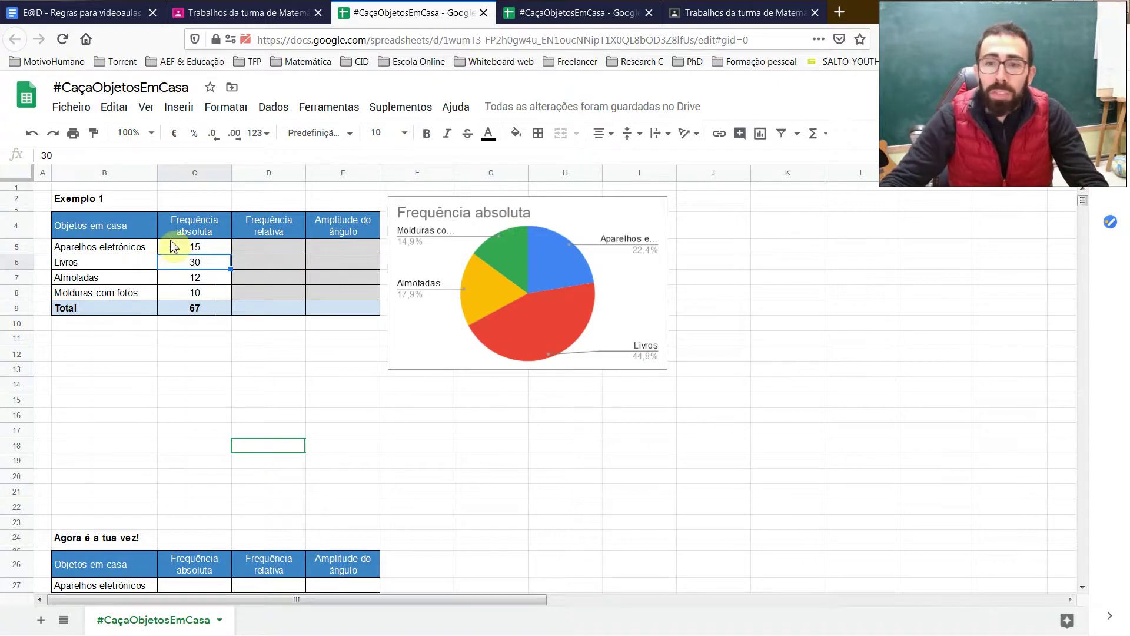
Insert a second chart based on the object names and absolute frequencies in B5:C8.
left_click_drag(124, 251, 211, 295)
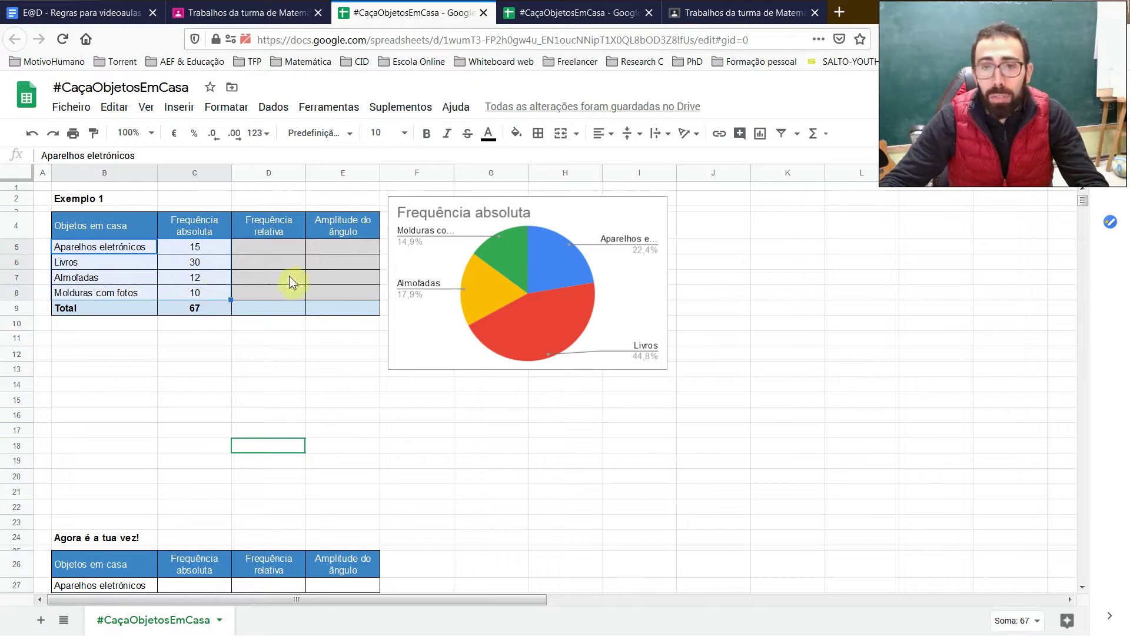
left_click(206, 329)
left_click_drag(121, 252, 195, 297)
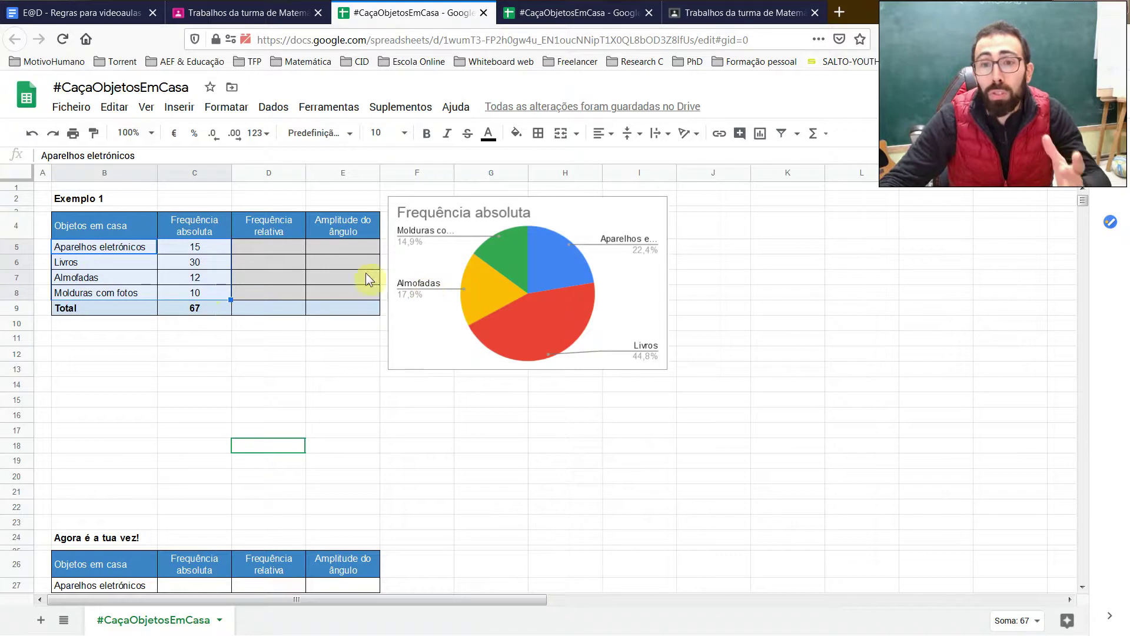
left_click(184, 112)
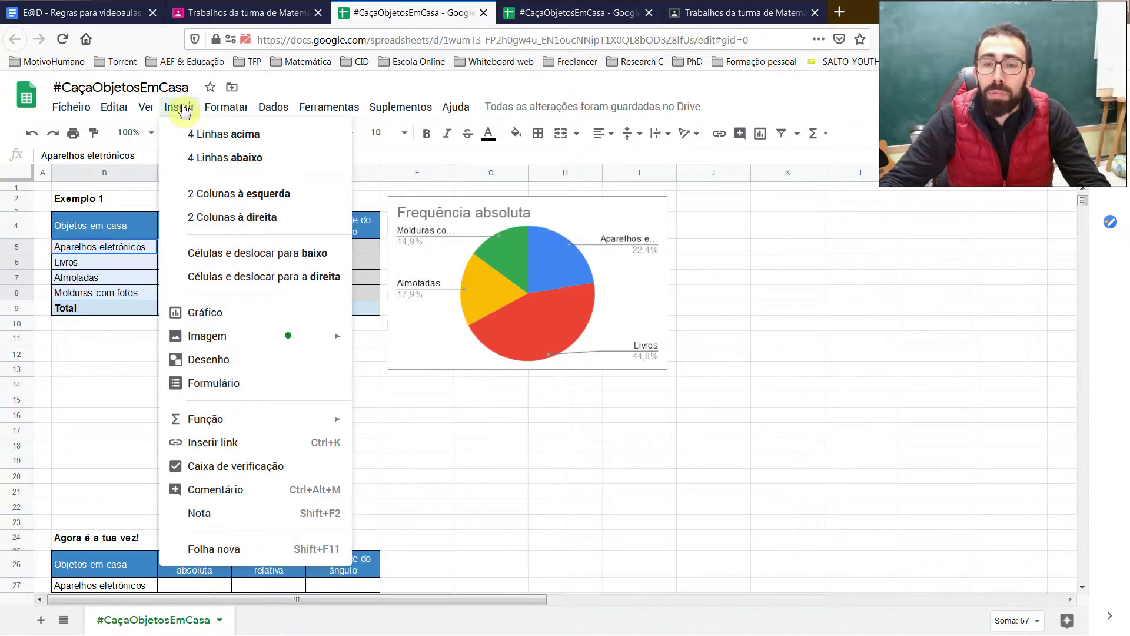
left_click(218, 313)
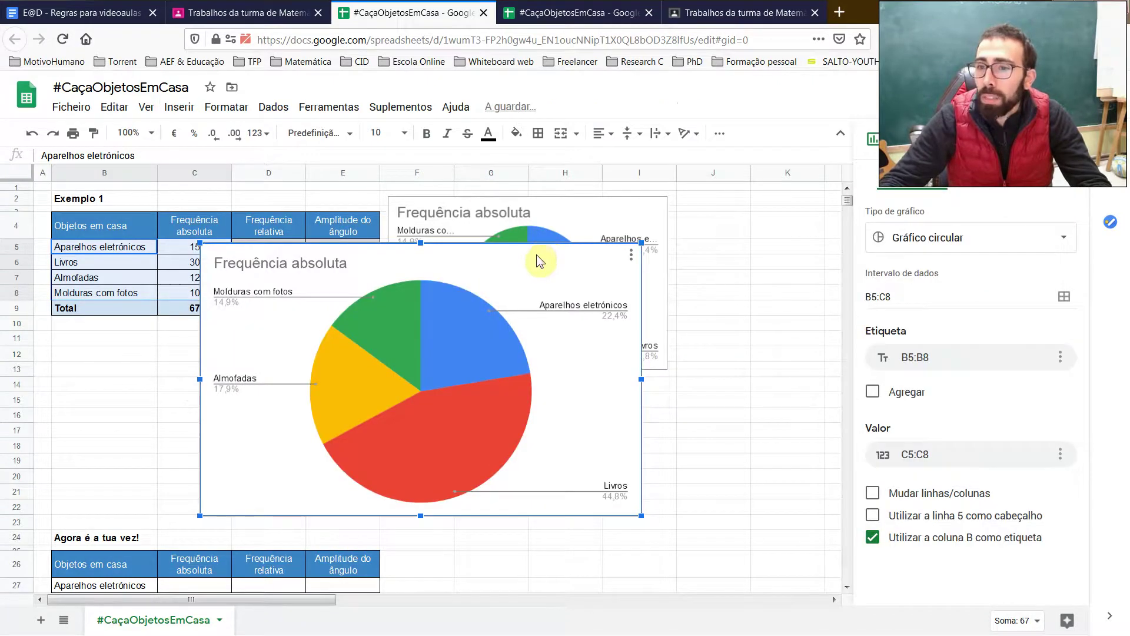
Place the second chart directly below the first and resize it to the same size, spanning about columns F to I and rows 14 to 24.
left_click_drag(537, 254, 741, 400)
scroll(799, 453, "down", 5)
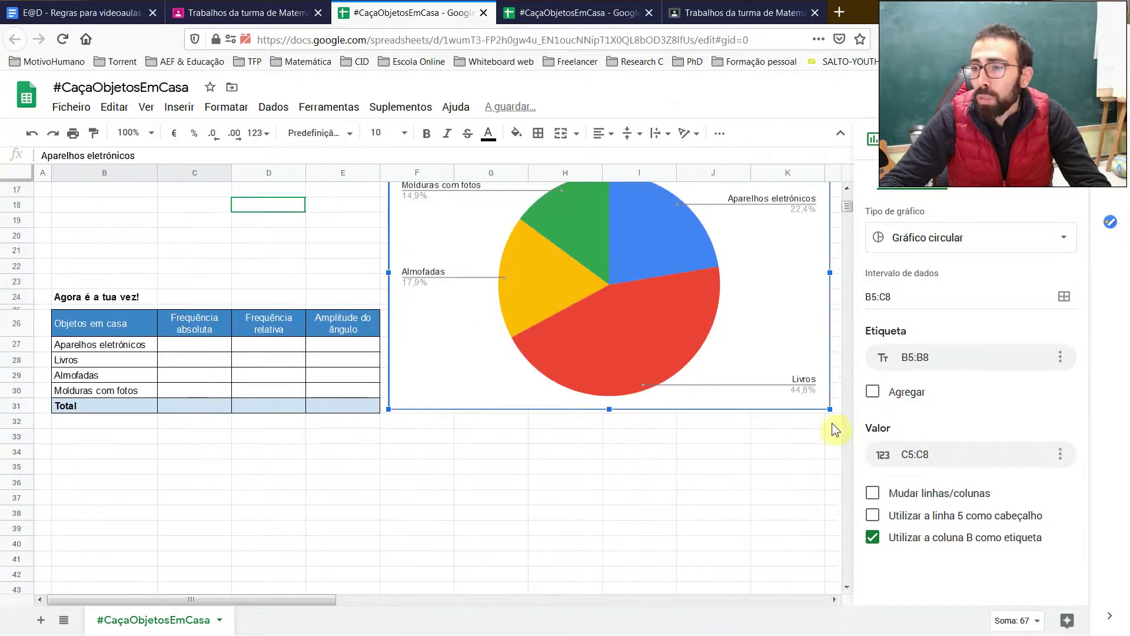
left_click_drag(831, 409, 648, 259)
scroll(701, 359, "up", 5)
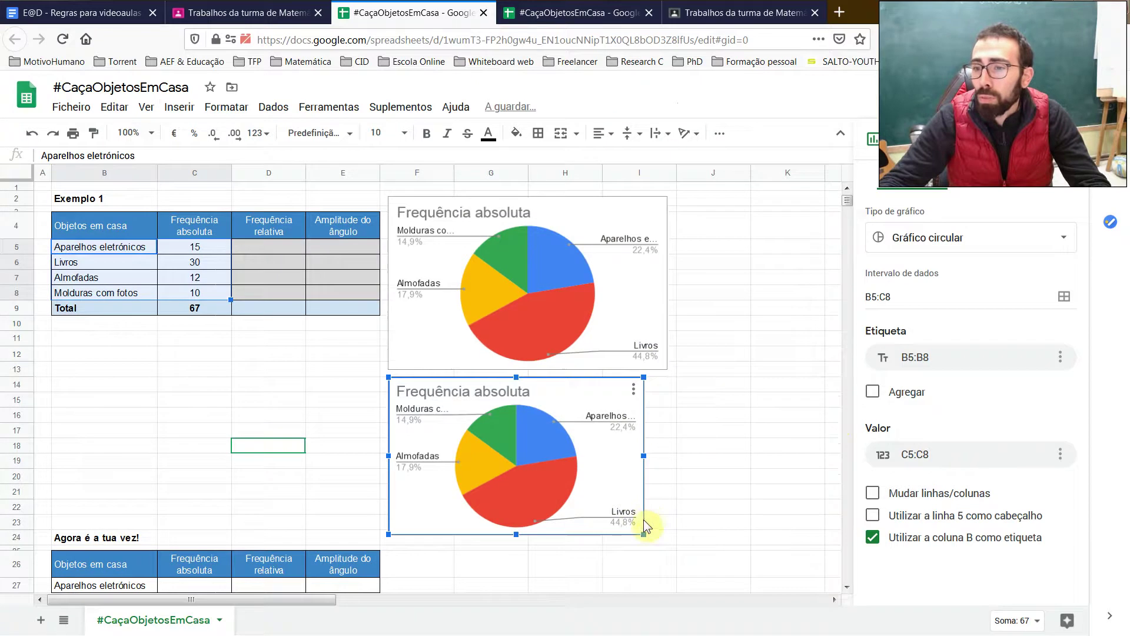
left_click_drag(642, 532, 667, 539)
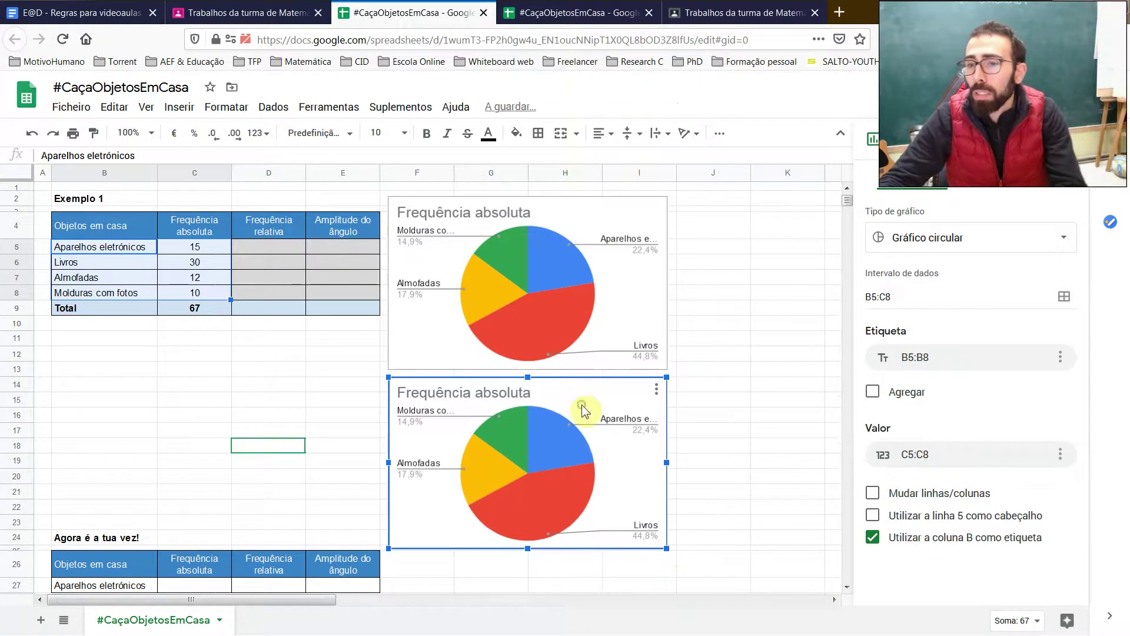
left_click_drag(585, 407, 582, 405)
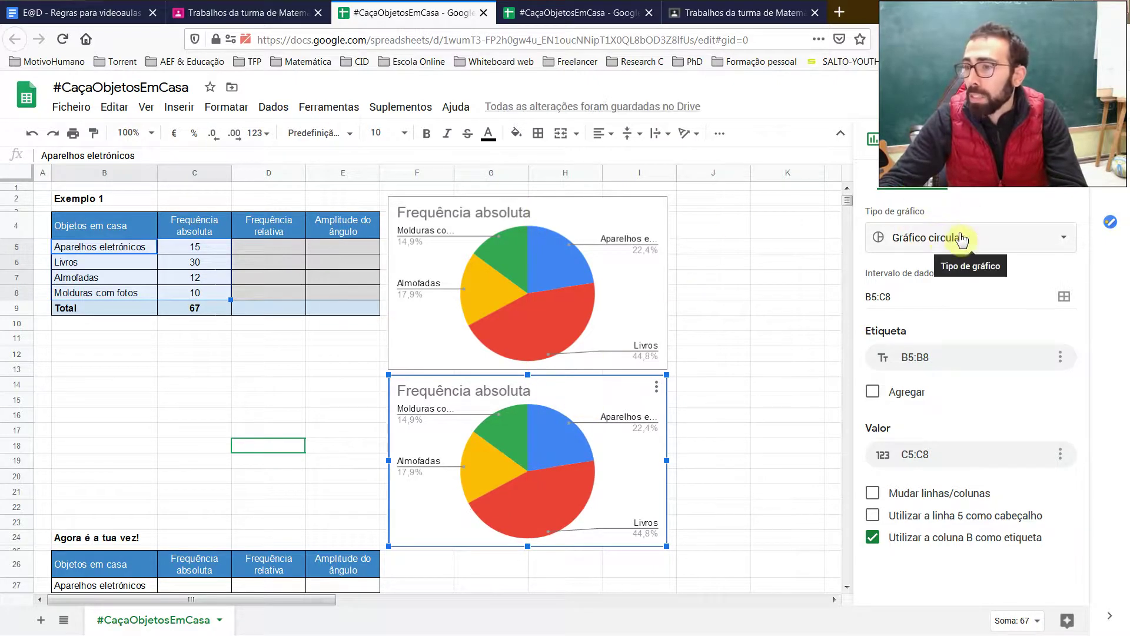
Change the chart type of the second chart to a column chart (Gráfico de colunas).
left_click(958, 239)
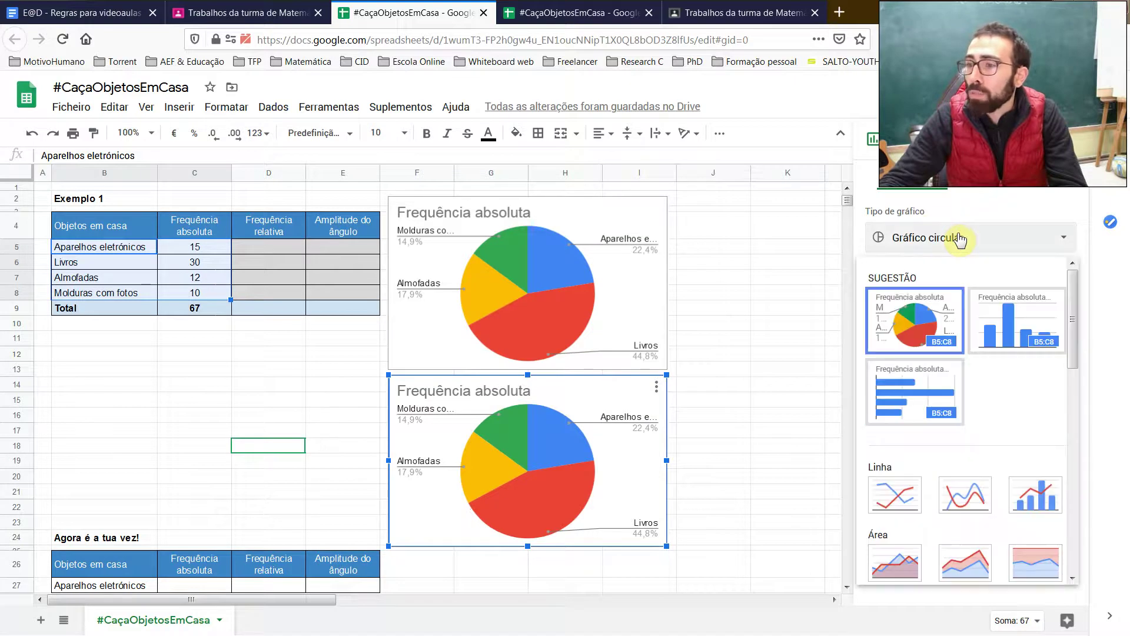
scroll(941, 325, "down", 3)
scroll(941, 328, "down", 2)
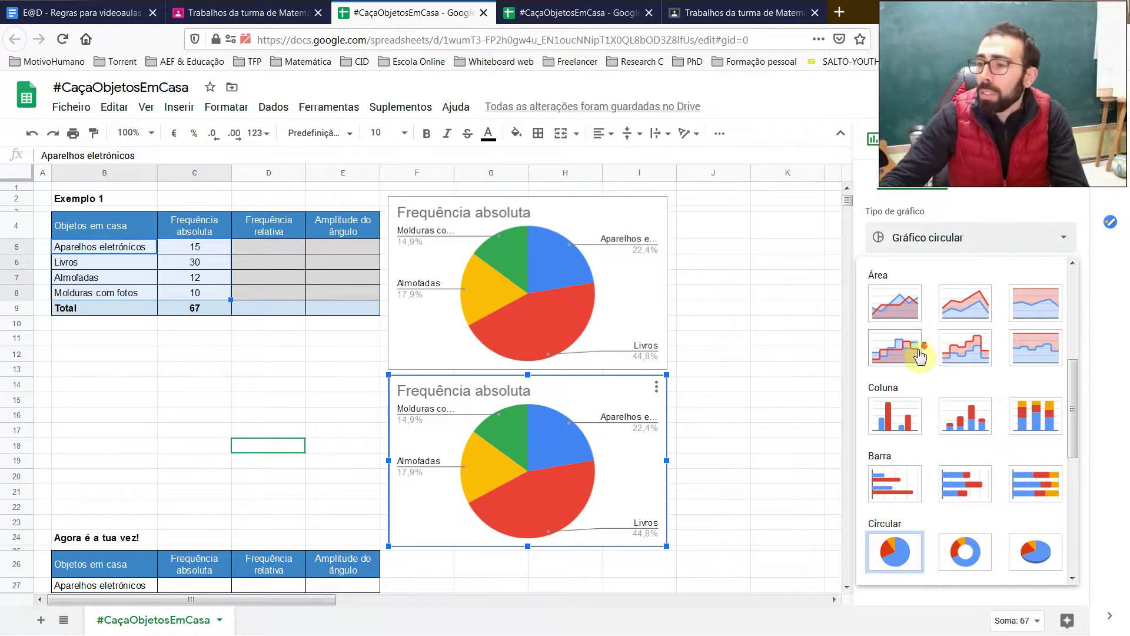
scroll(934, 354, "down", 2)
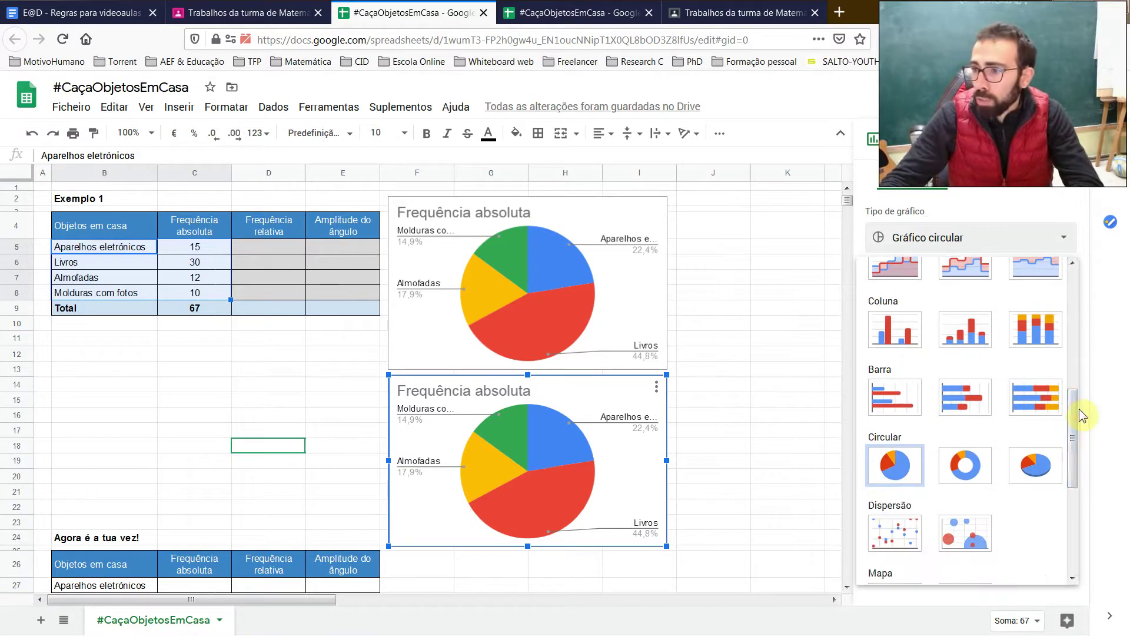
scroll(1075, 433, "down", 1)
left_click_drag(1075, 437, 1071, 410)
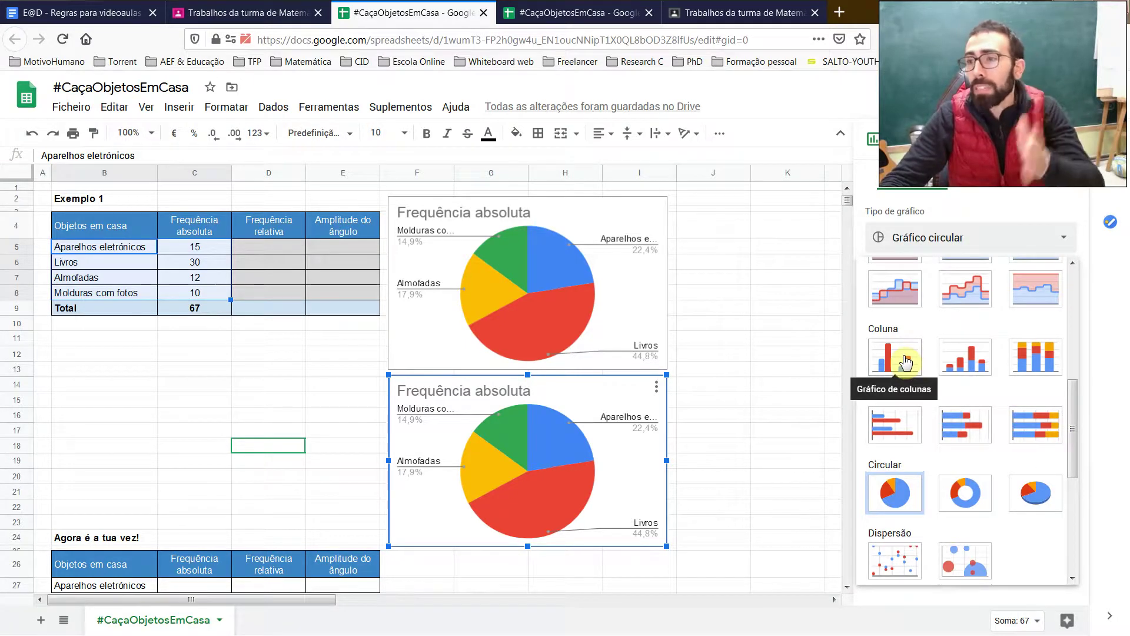
left_click(905, 361)
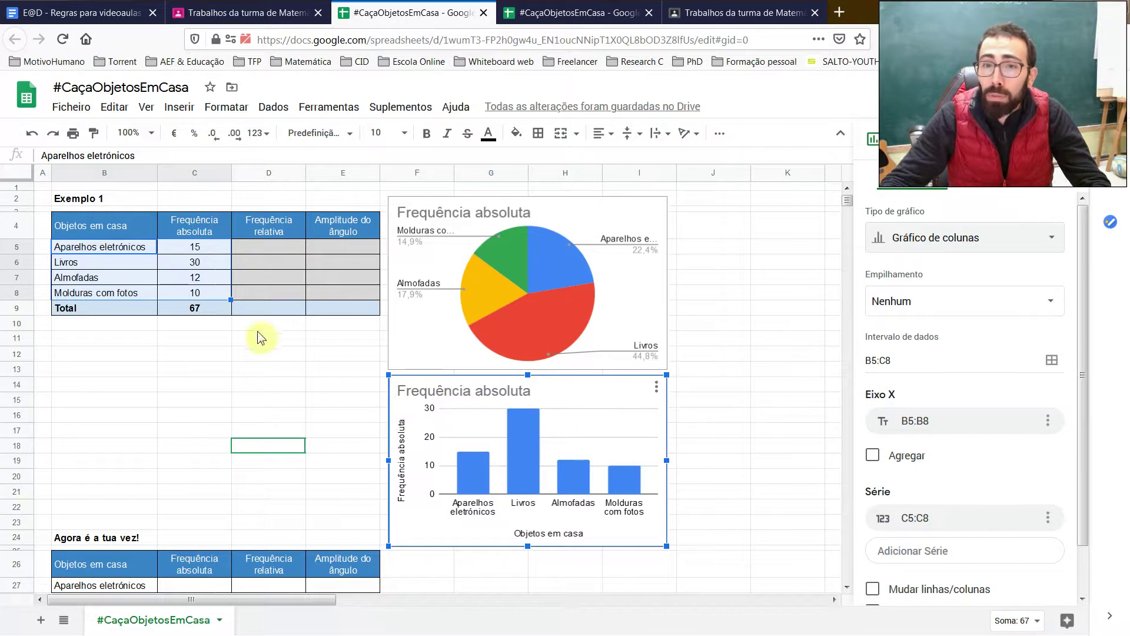
Replace the title of the column chart with "Objetos em casa".
left_click(208, 223)
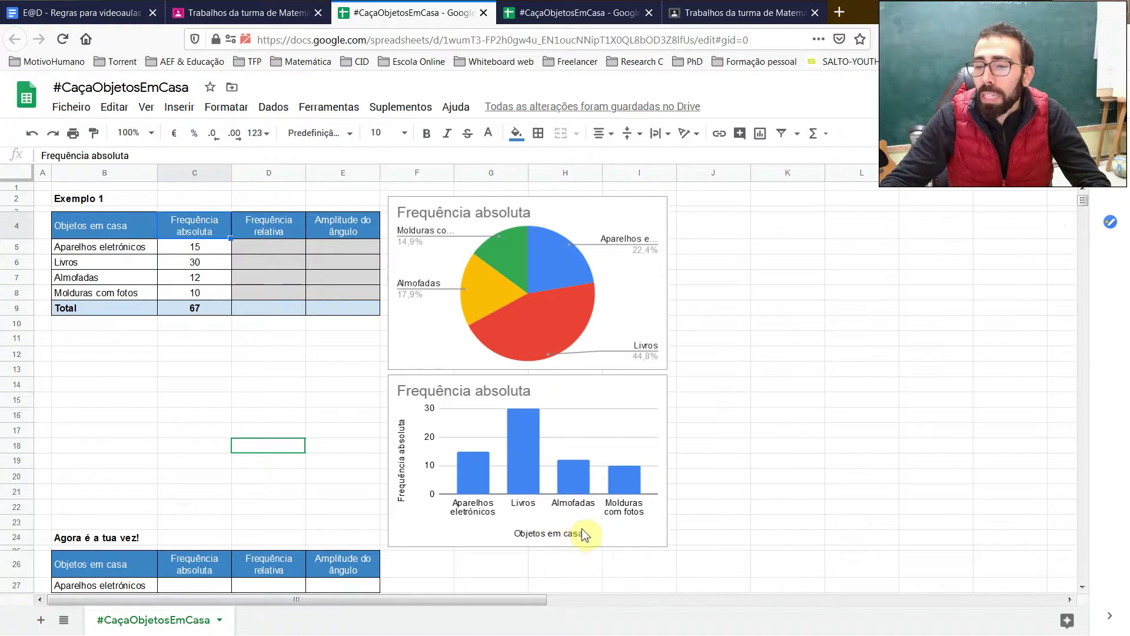
left_click(489, 391)
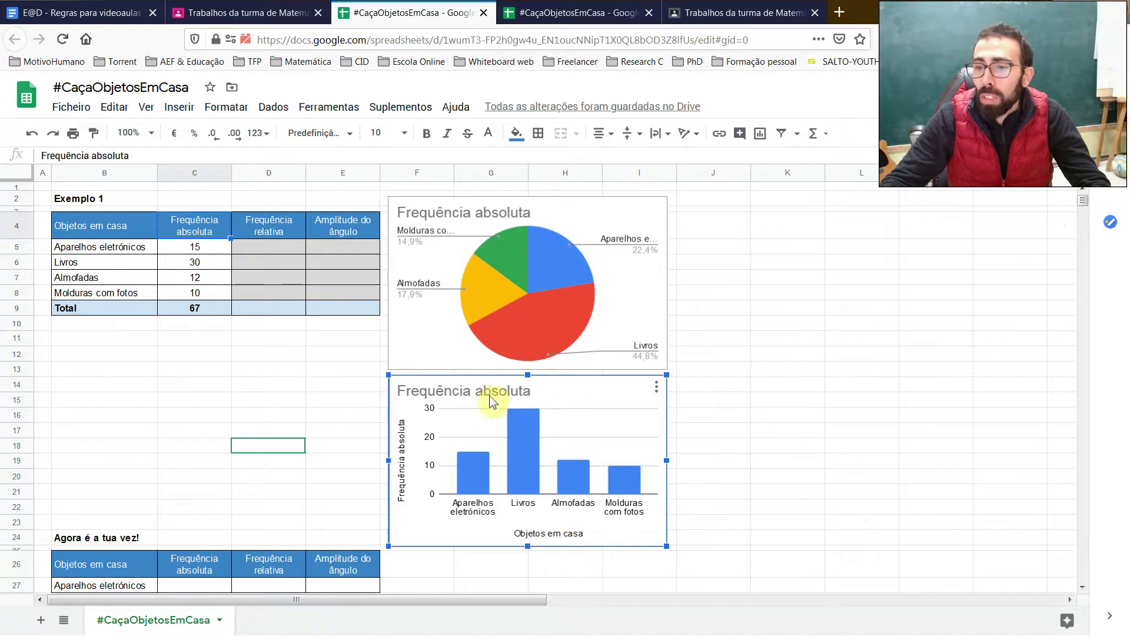
left_click(488, 391)
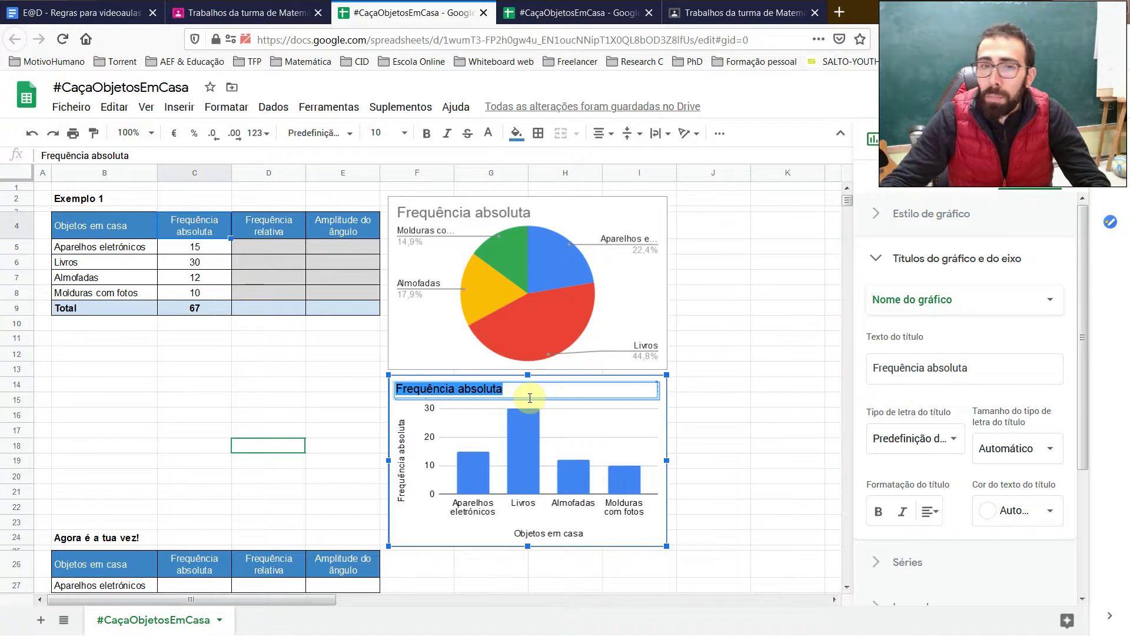
type("Objetos em casa")
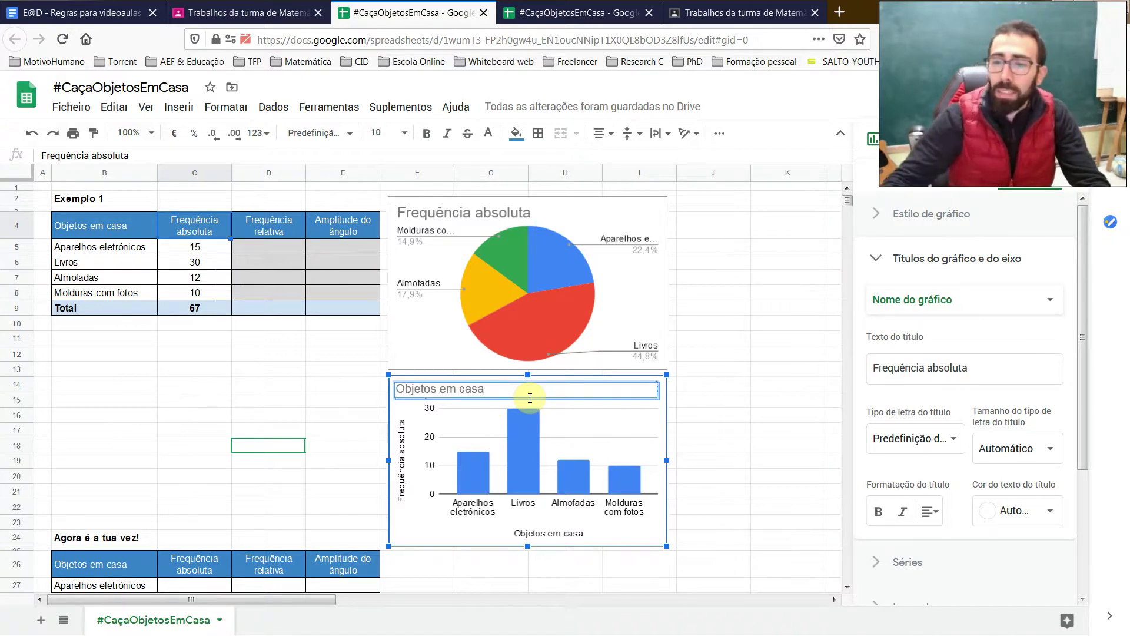
left_click(754, 394)
Replace the title of the pie chart with "Objetos em casa".
double_click(479, 219)
type("Objetos em casa")
left_click(745, 264)
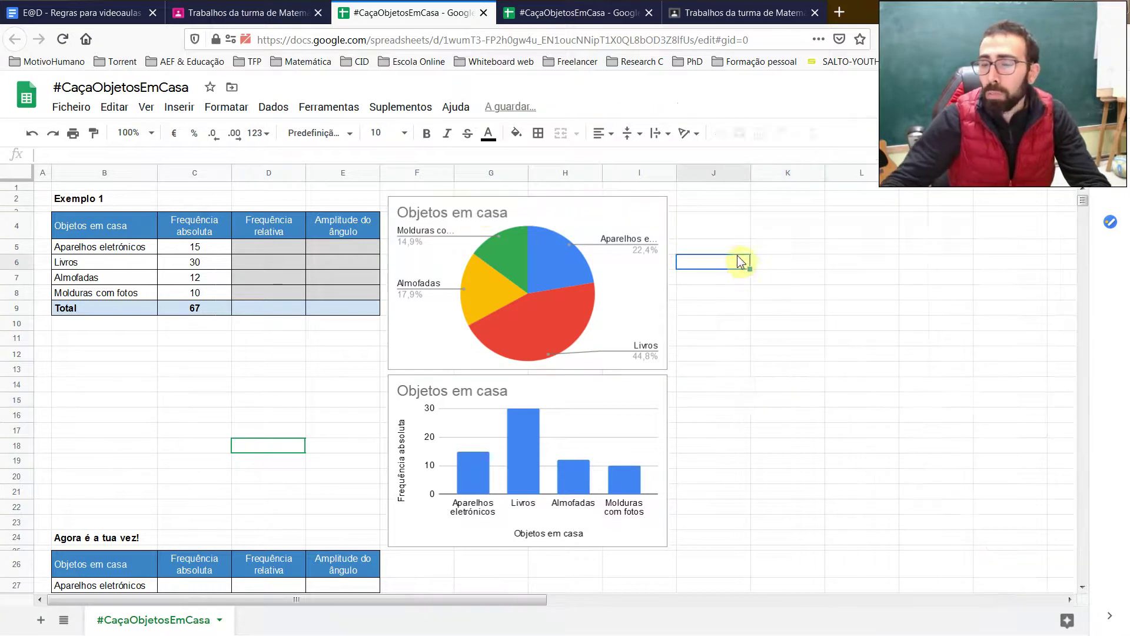
Examine the value labels of the Livros slice in the pie chart and of the Livros and Almofadas bars in the column chart.
left_click(479, 212)
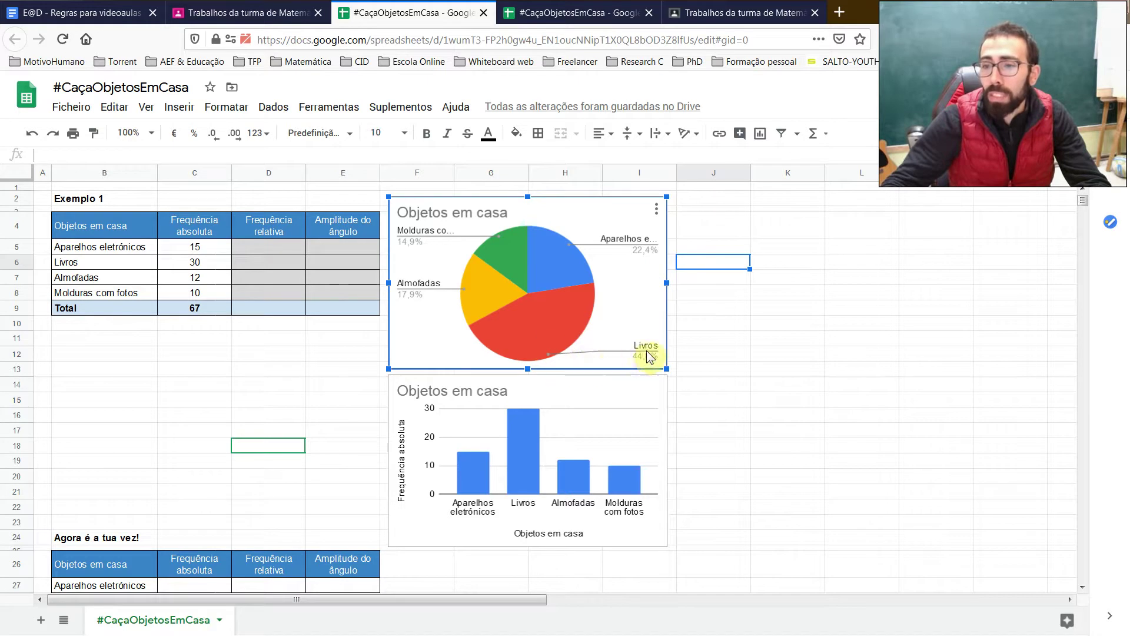
mouse_move(565, 329)
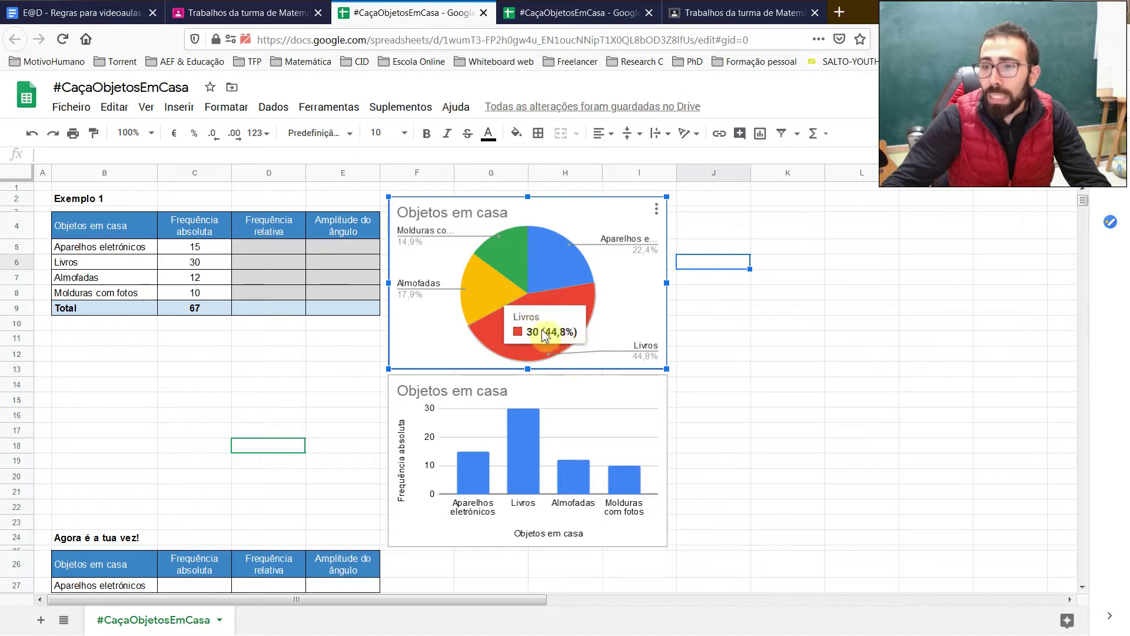
mouse_move(519, 298)
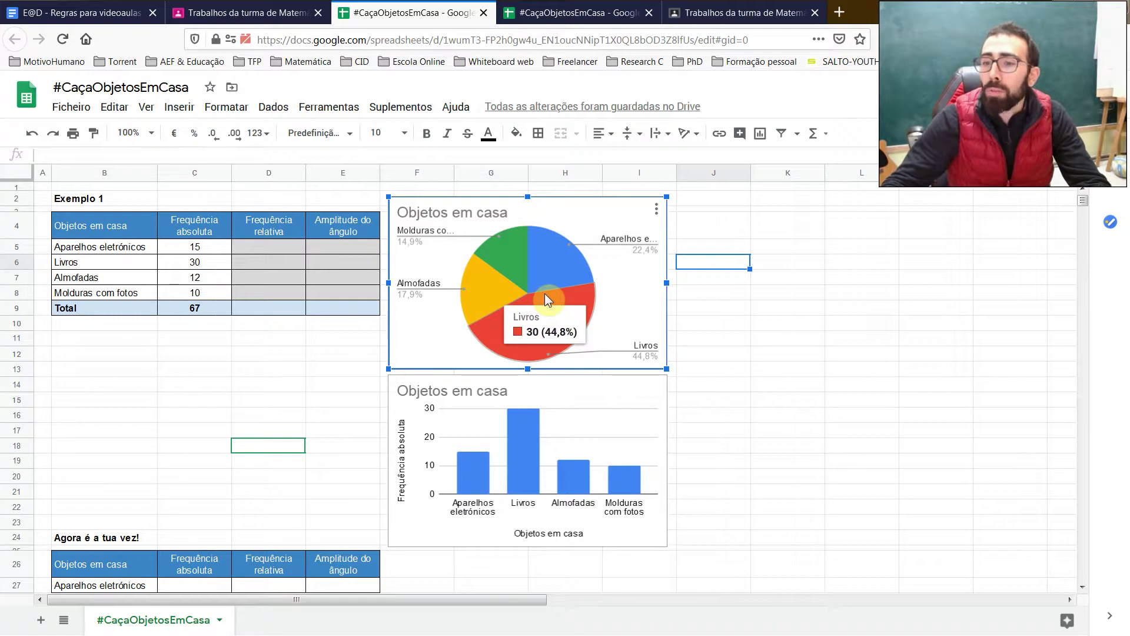
left_click(565, 388)
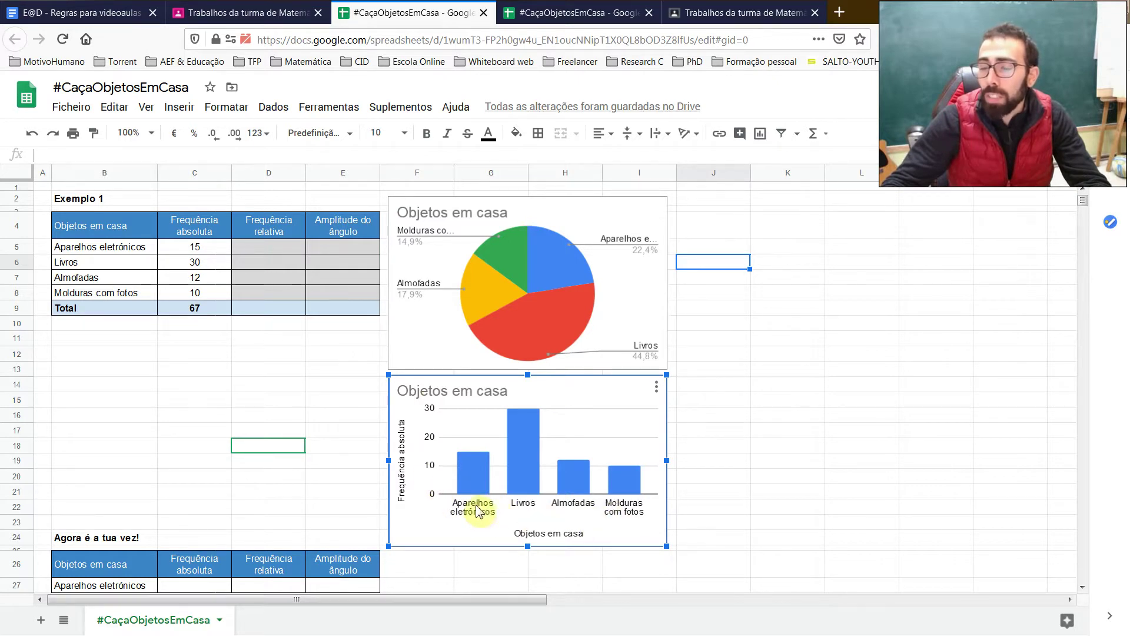
mouse_move(516, 415)
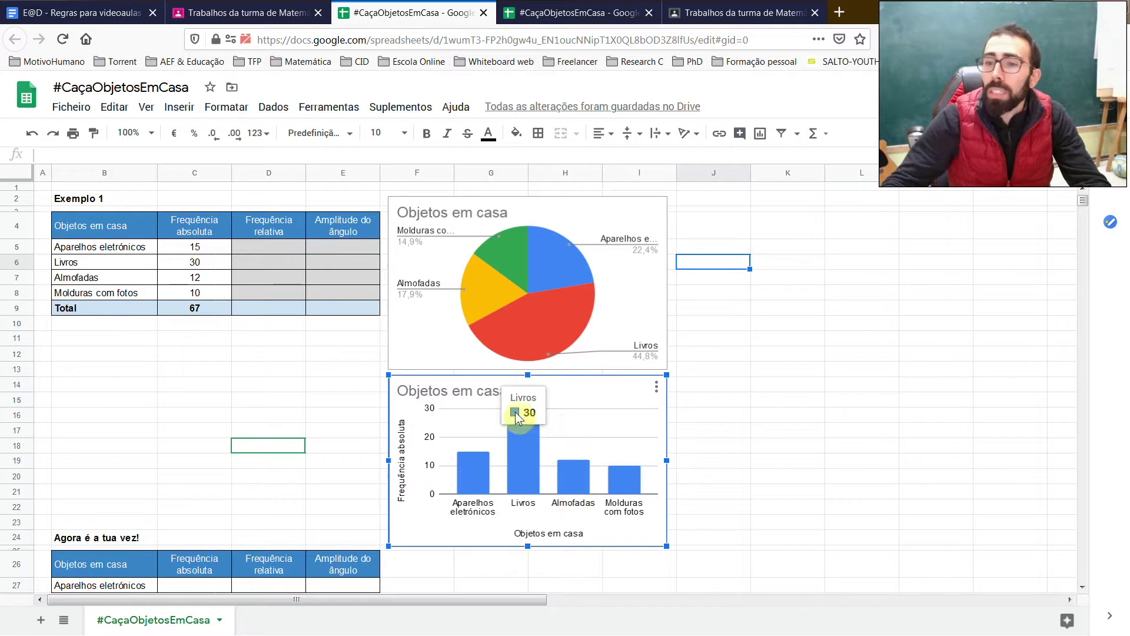
mouse_move(585, 479)
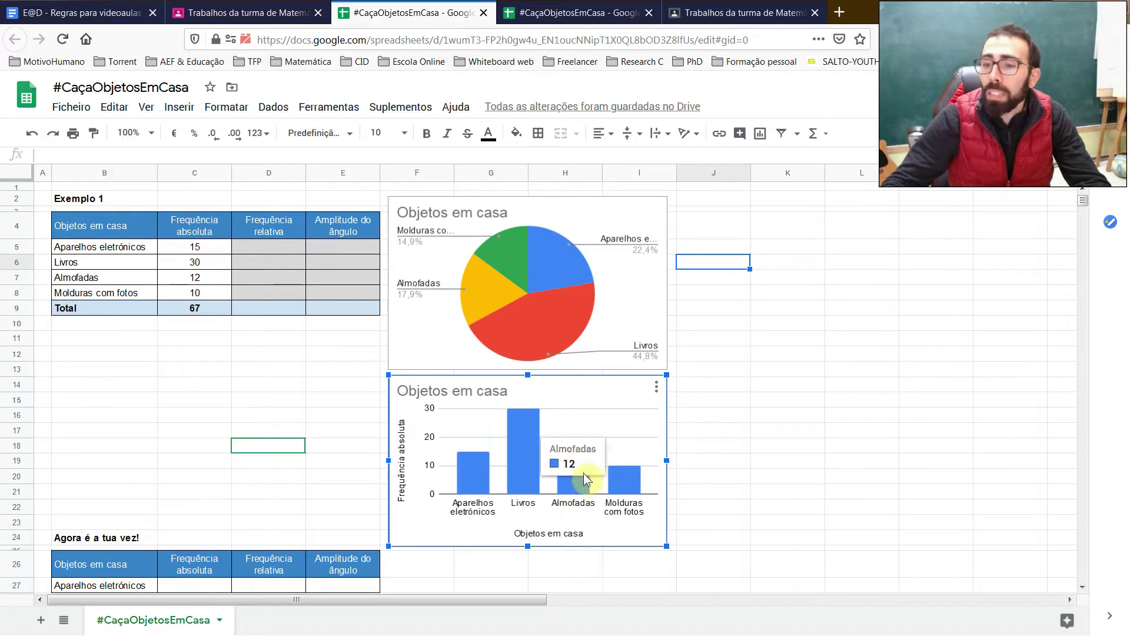
left_click(762, 450)
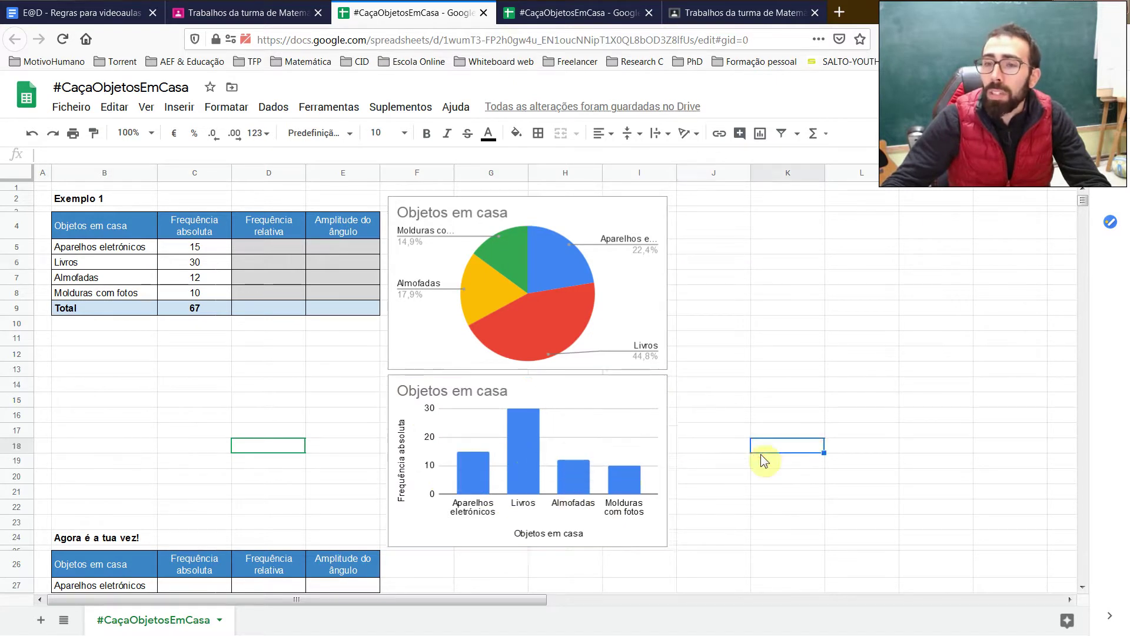
scroll(760, 453, "down", 3)
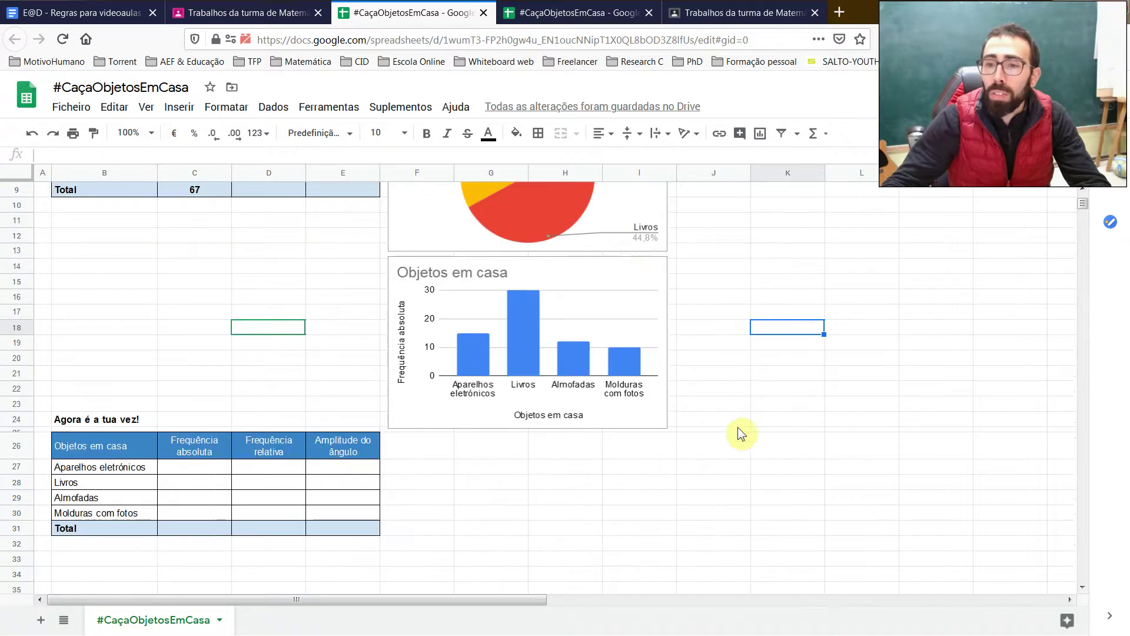
Shrink the Objetos em casa pie chart proportionally so that it ends within column I and row 12.
scroll(553, 295, "up", 3)
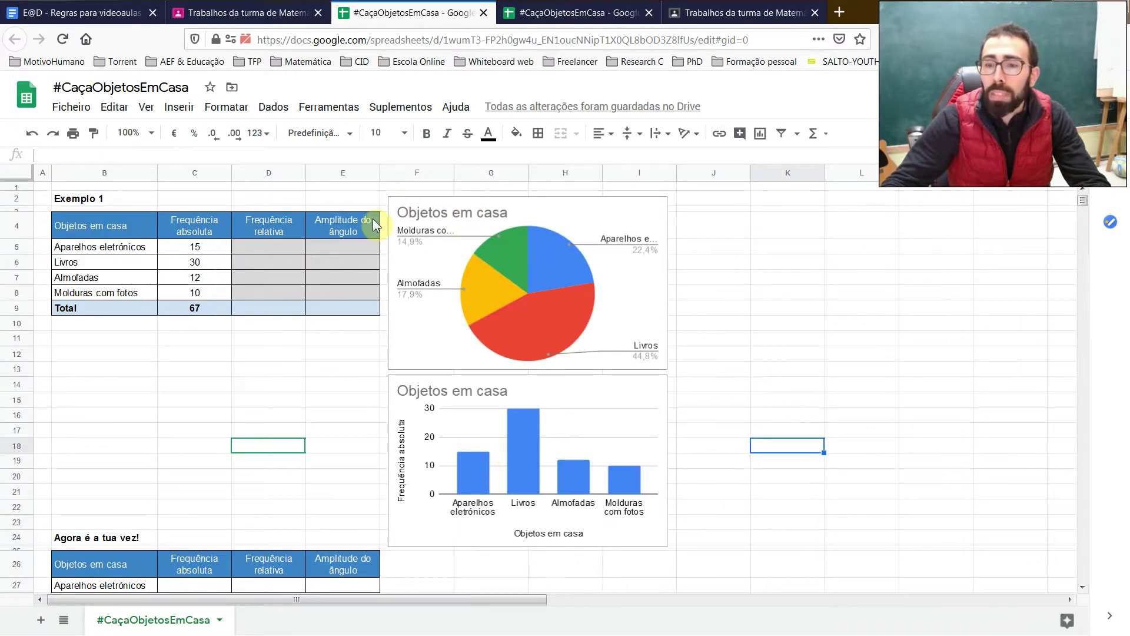
scroll(320, 383, "down", 3)
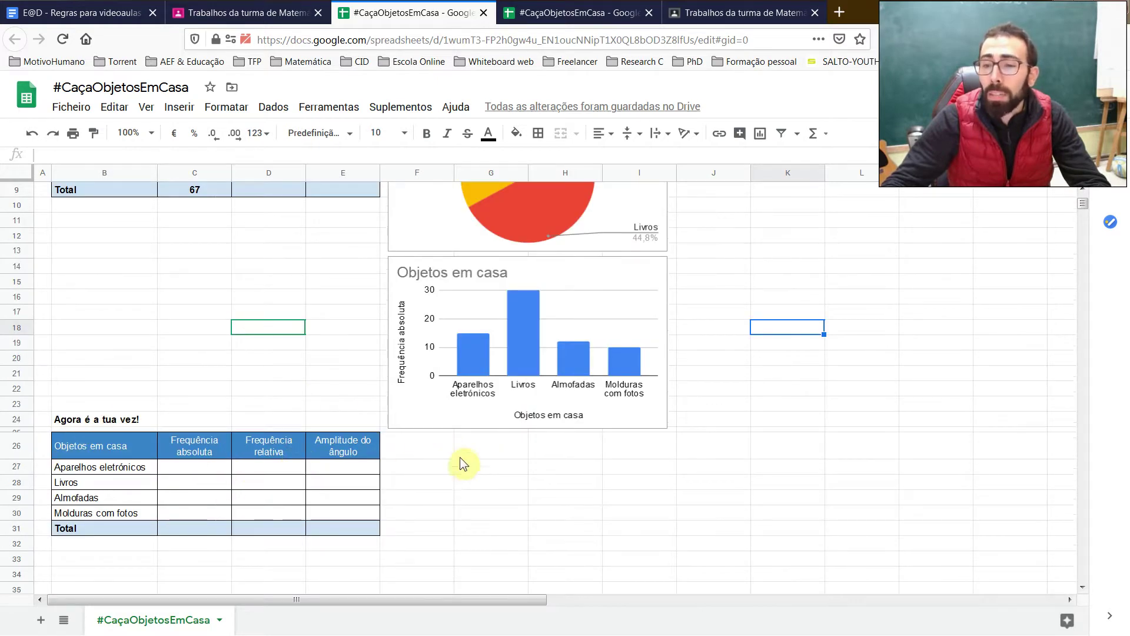
scroll(487, 568, "down", 4)
scroll(510, 447, "up", 4)
scroll(492, 359, "up", 3)
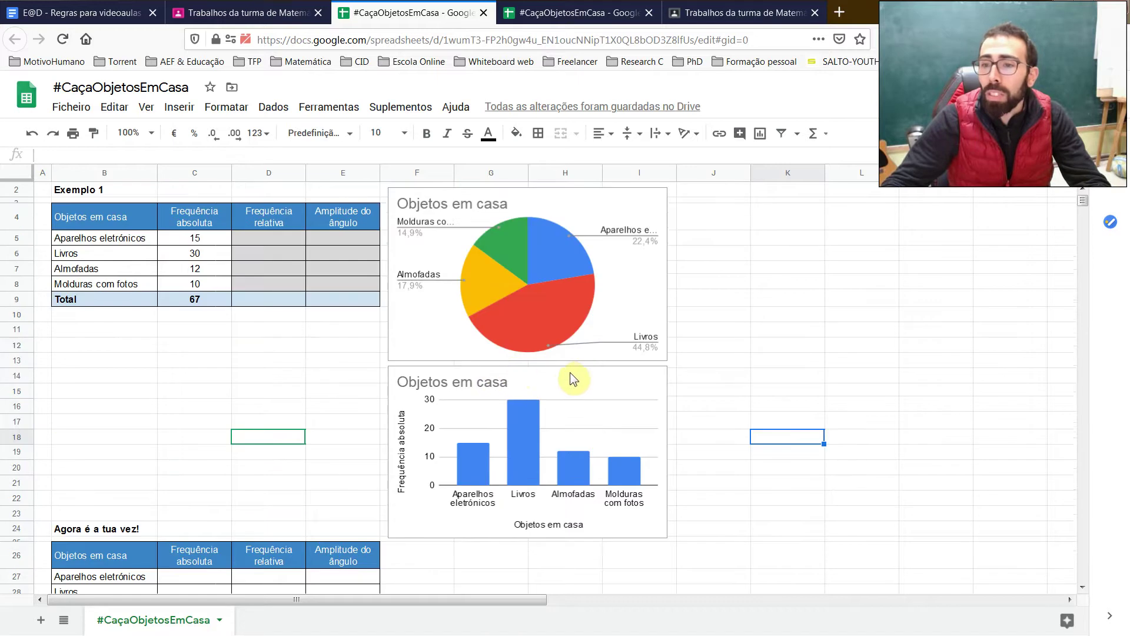
left_click(570, 355)
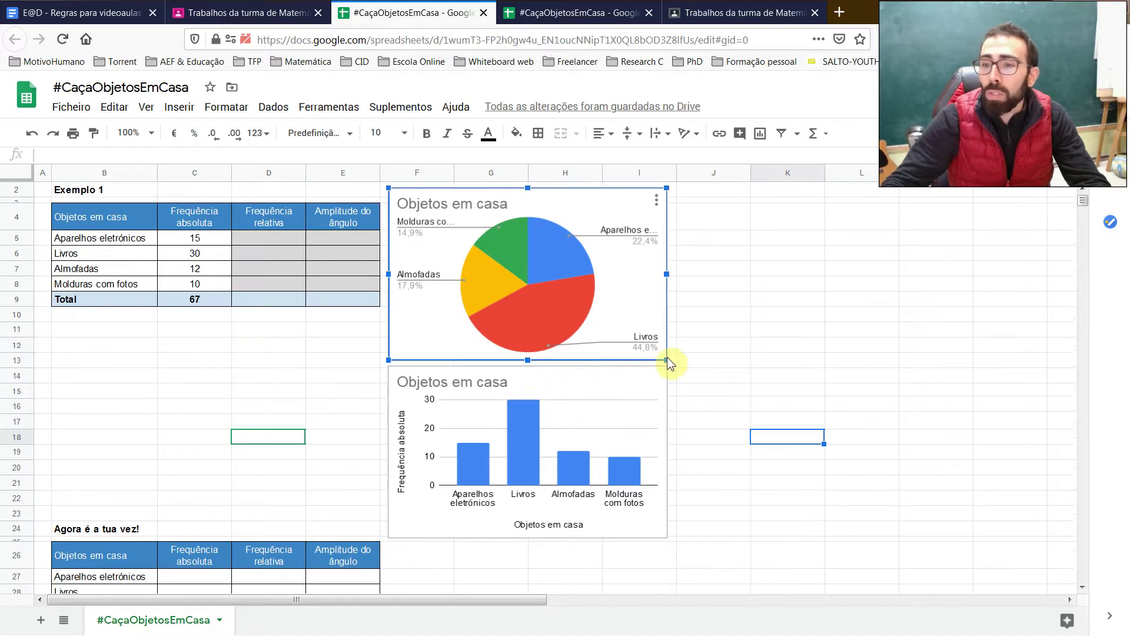
left_click_drag(667, 357, 645, 346)
Move the column chart up to just beneath the pie chart and shrink it to the pie chart's width.
left_click(616, 385)
left_click_drag(616, 385, 616, 373)
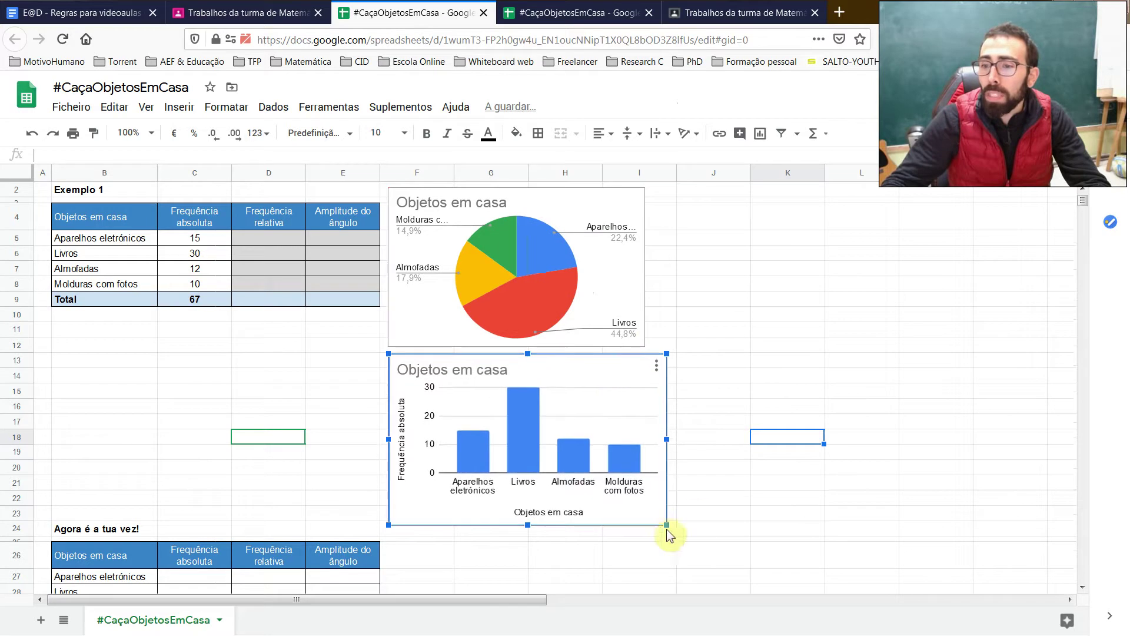
left_click_drag(669, 524, 641, 511)
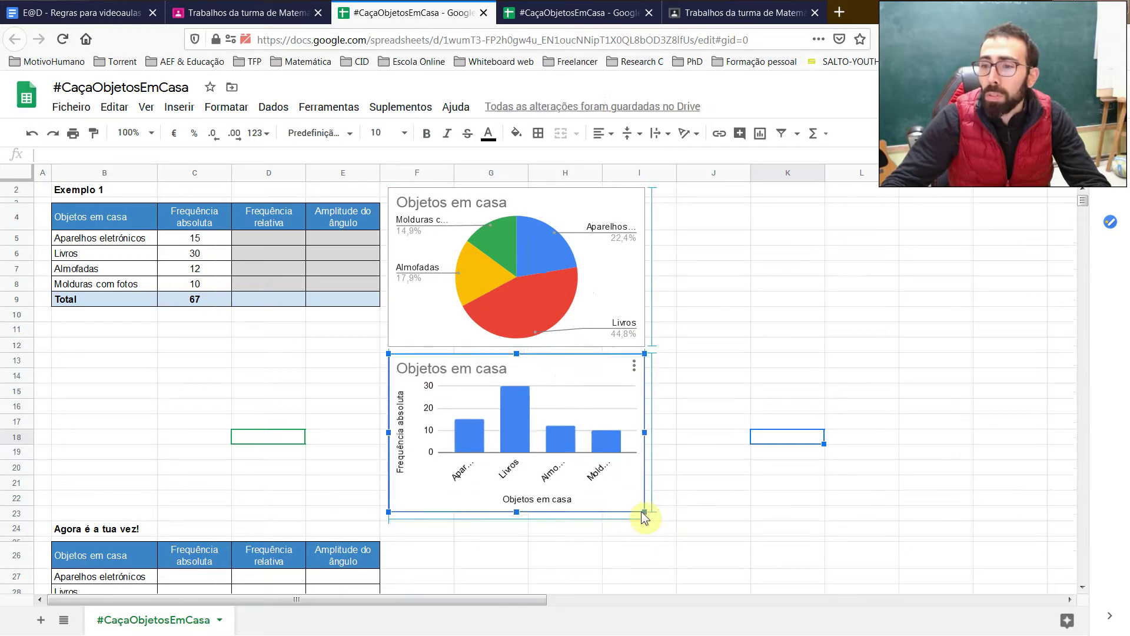
left_click(718, 518)
Examine the Agora é a tua vez! table's absolute frequency, relative frequency and angle columns alongside the Exemplo 1 table and charts.
scroll(724, 521, "down", 5)
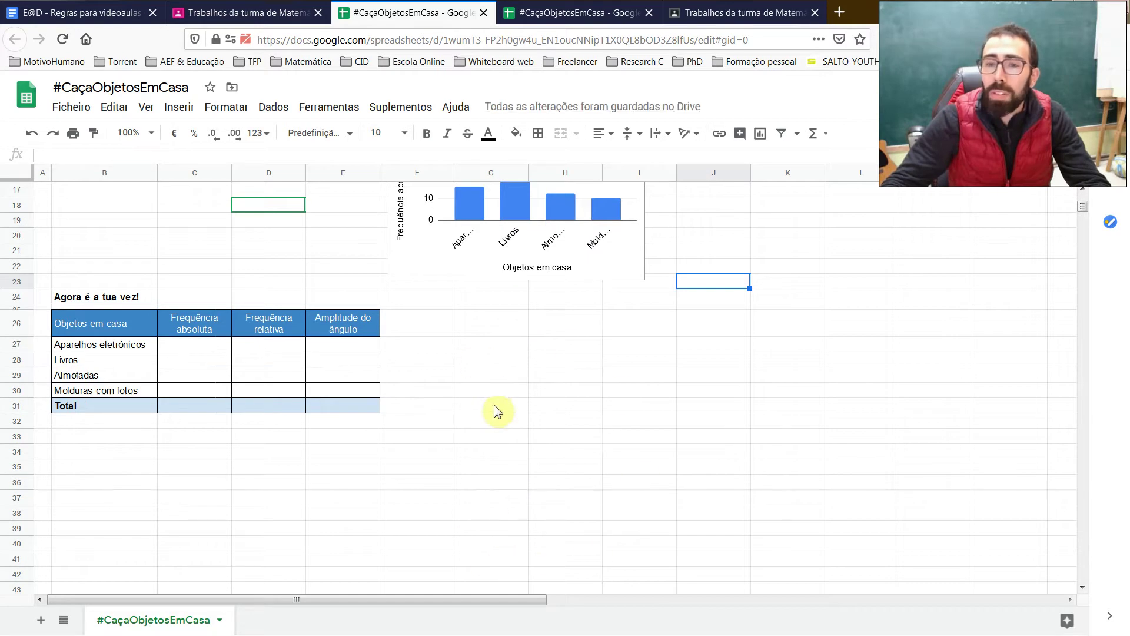
scroll(493, 404, "up", 5)
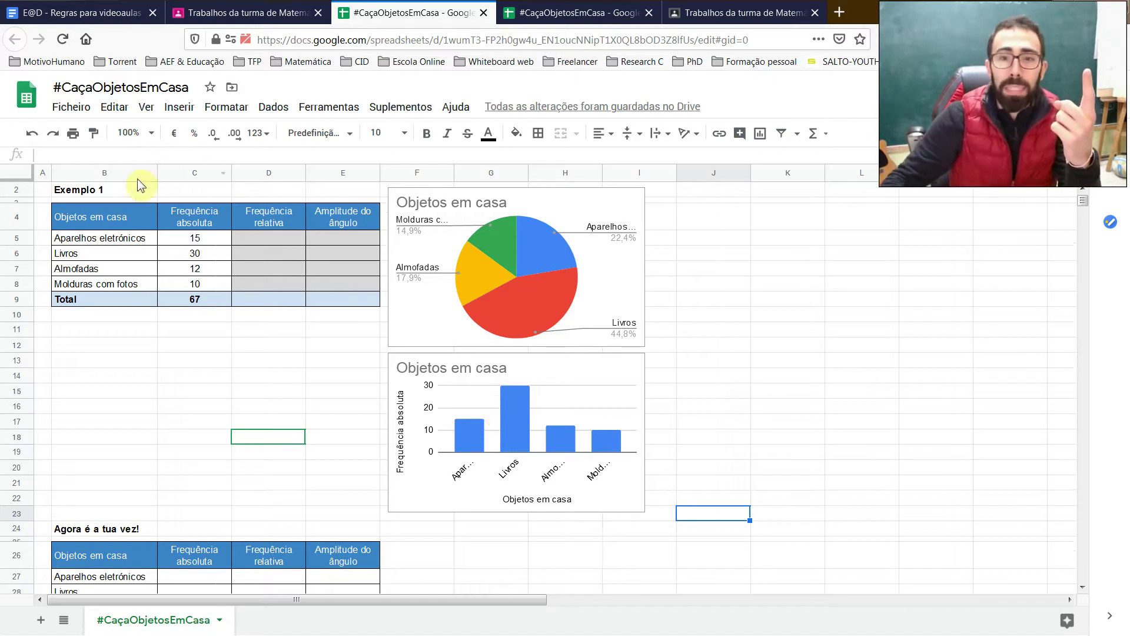
scroll(160, 446, "down", 5)
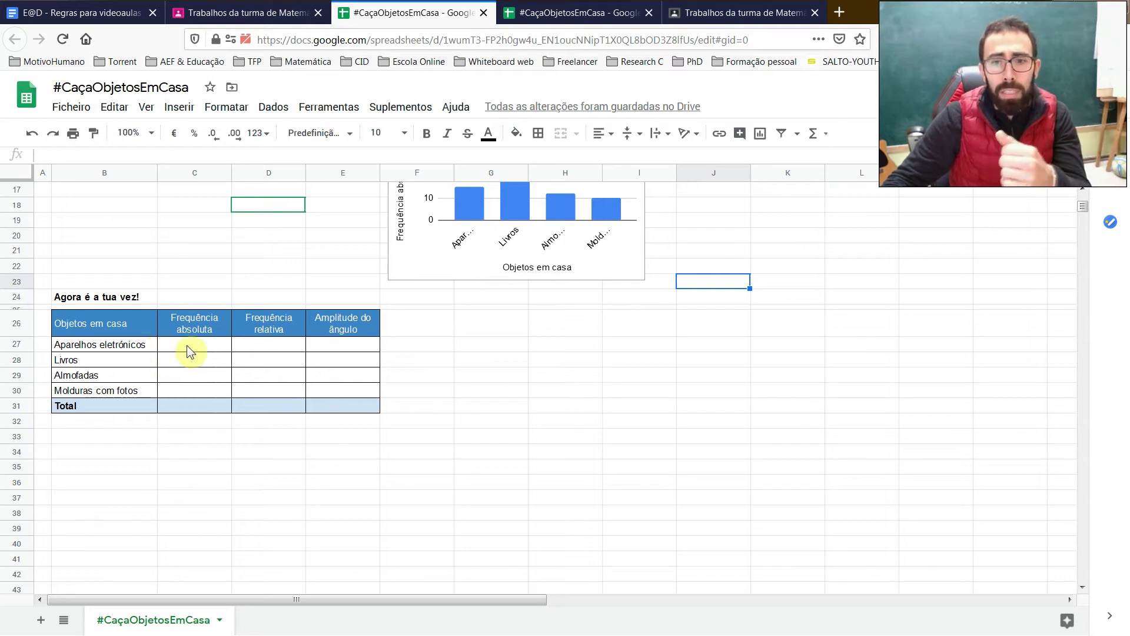
left_click(207, 408)
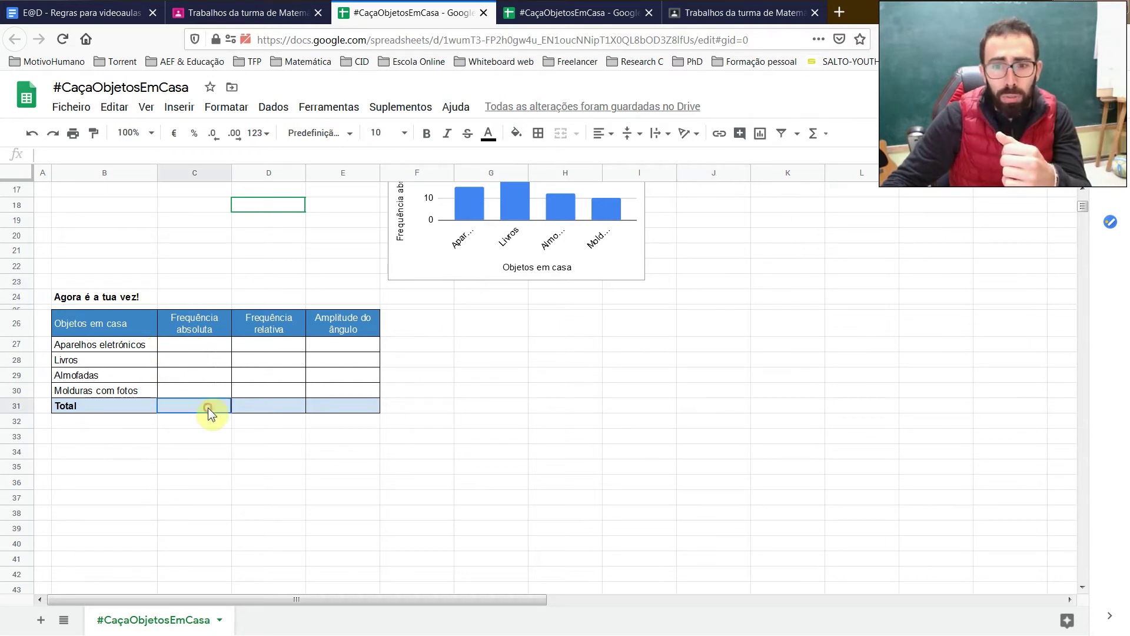
left_click(263, 346)
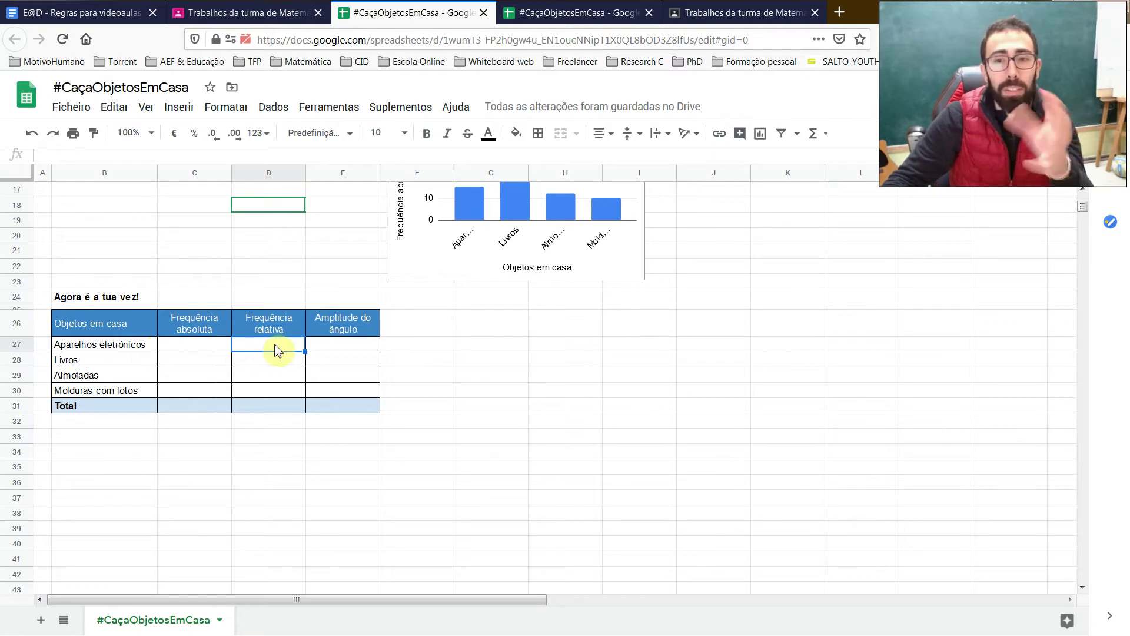
left_click(204, 345)
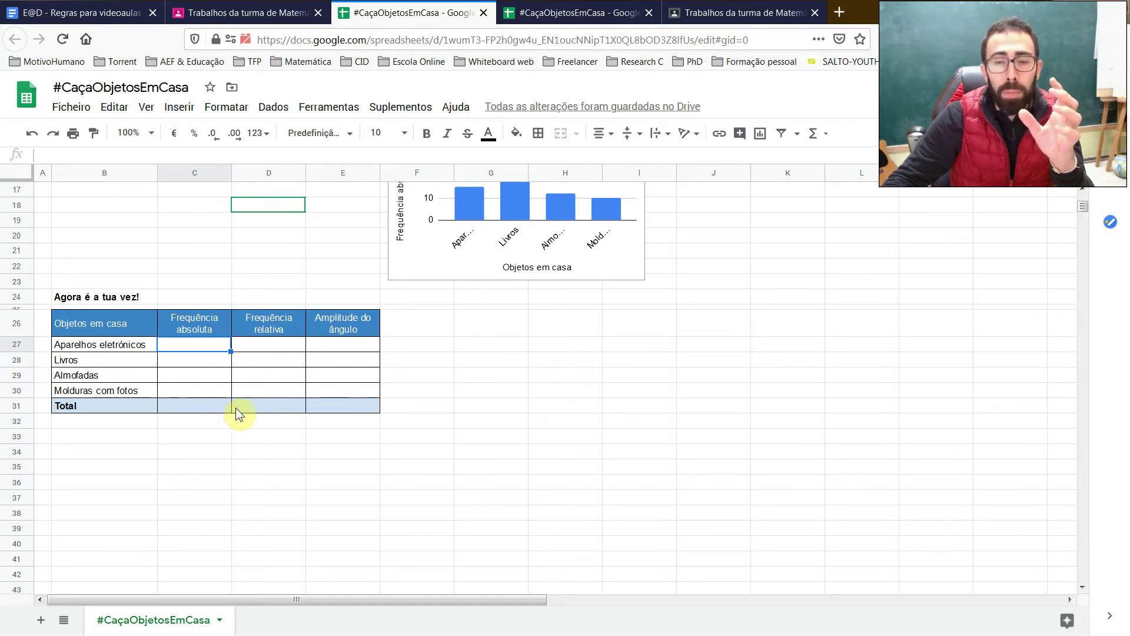
left_click(352, 342)
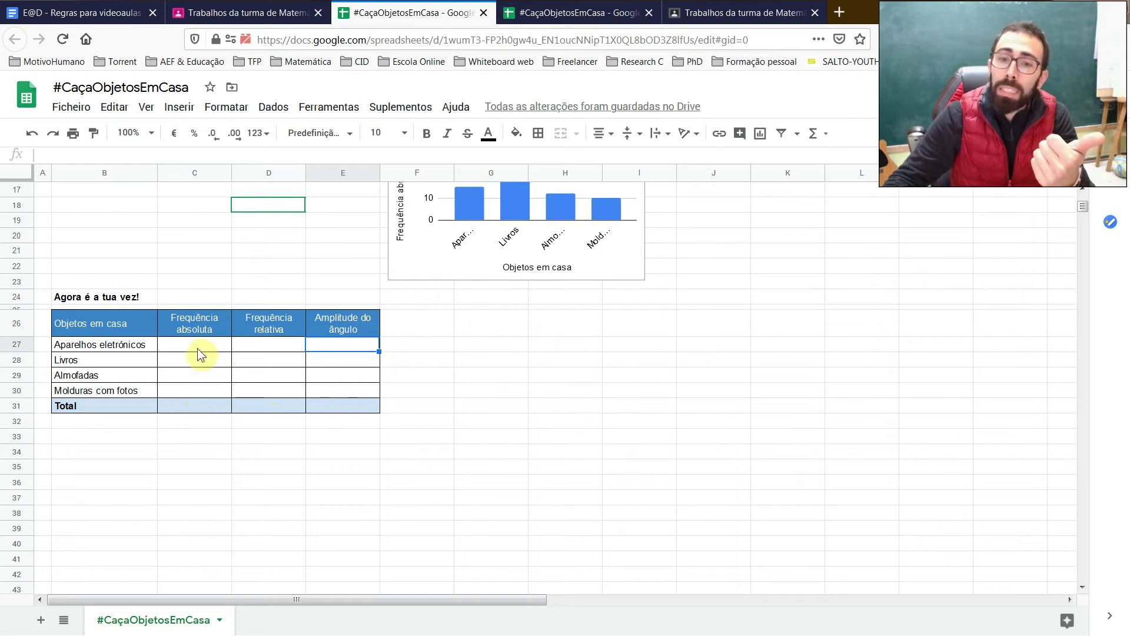
Fill the Frequência relativa and Amplitude do ângulo cells D27:E30 of the Agora é a tua vez! table with grey.
left_click_drag(197, 344, 198, 398)
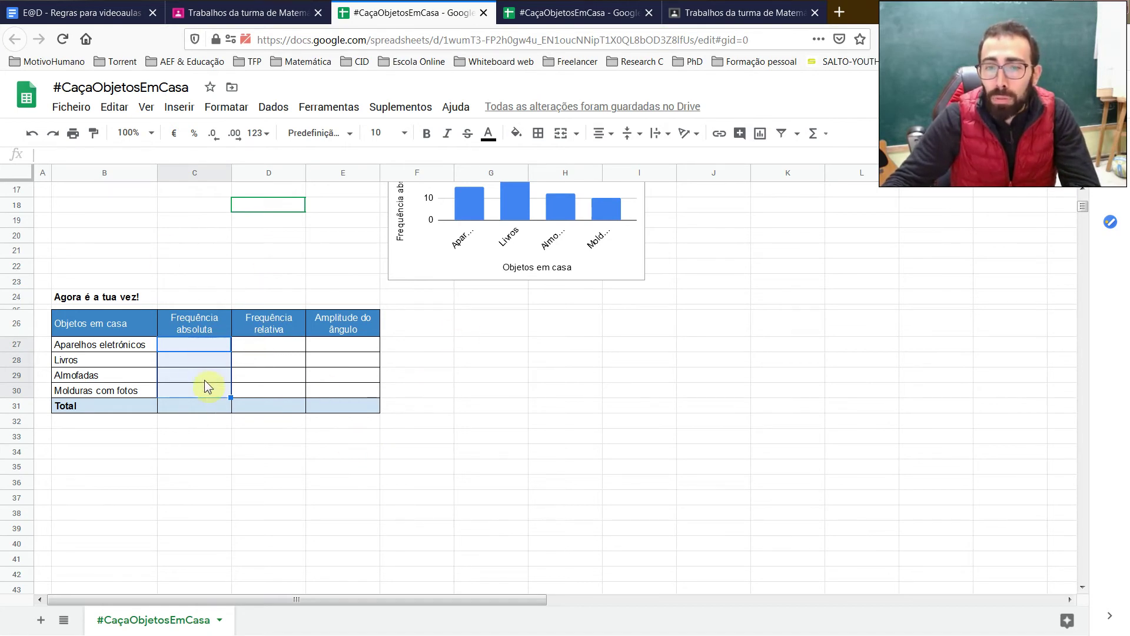
left_click_drag(246, 343, 357, 391)
left_click(514, 140)
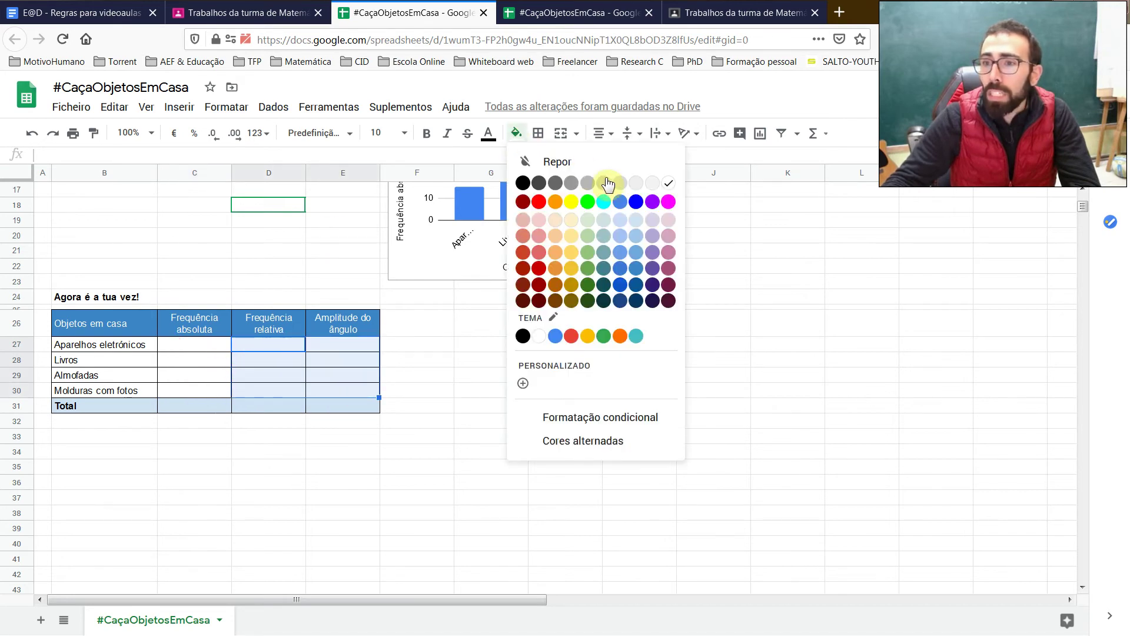
left_click(607, 178)
left_click(659, 345)
left_click_drag(274, 341, 349, 384)
left_click(480, 452)
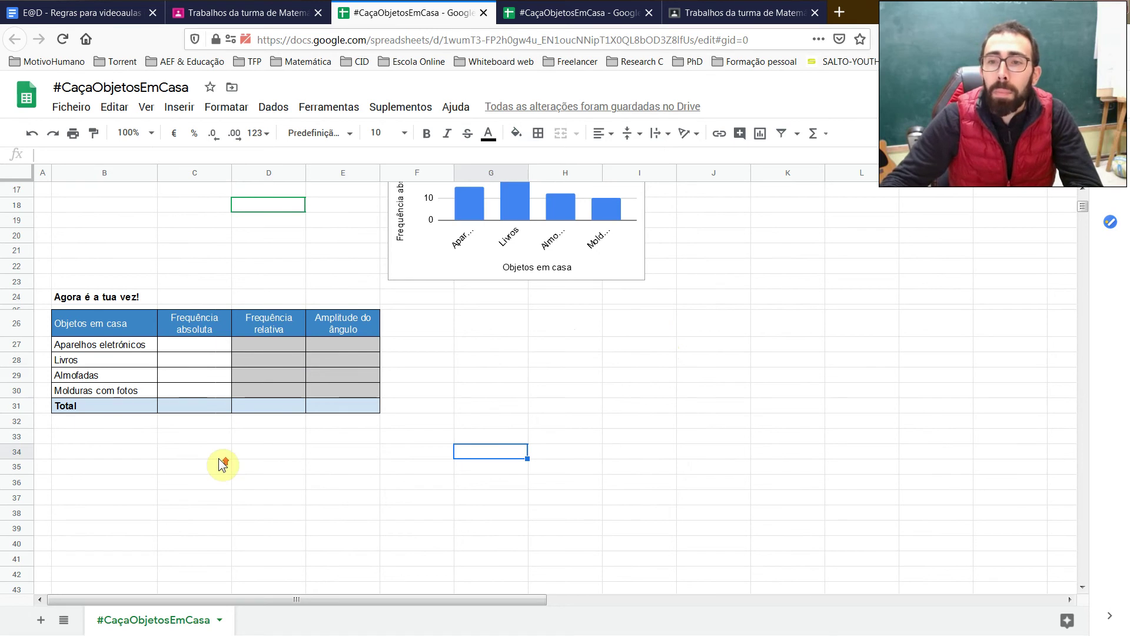
scroll(221, 465, "up", 3)
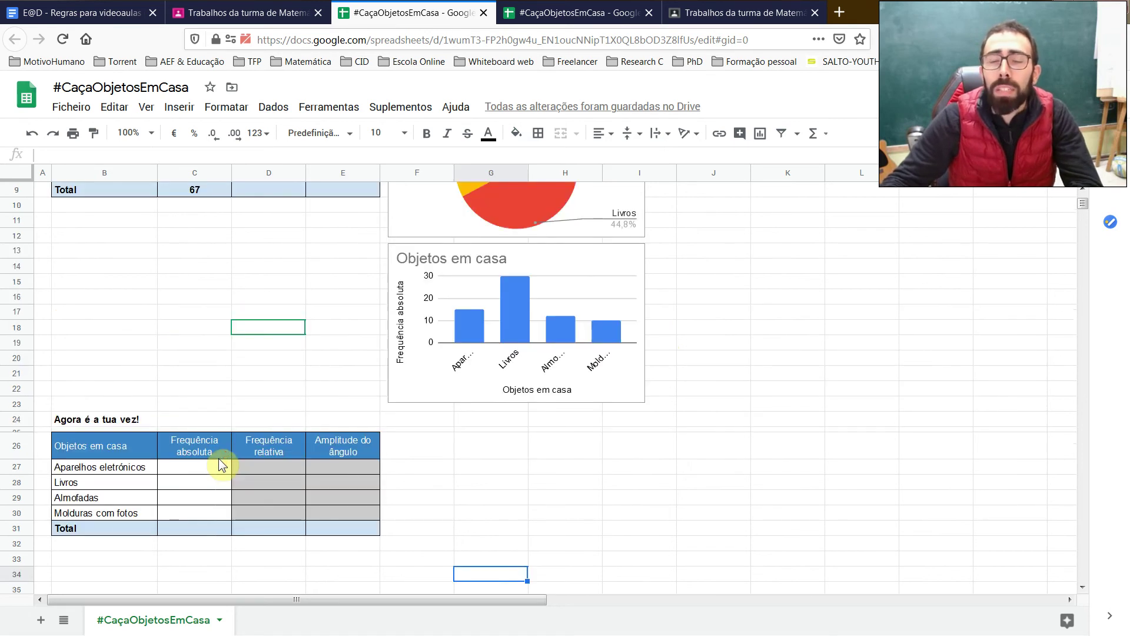